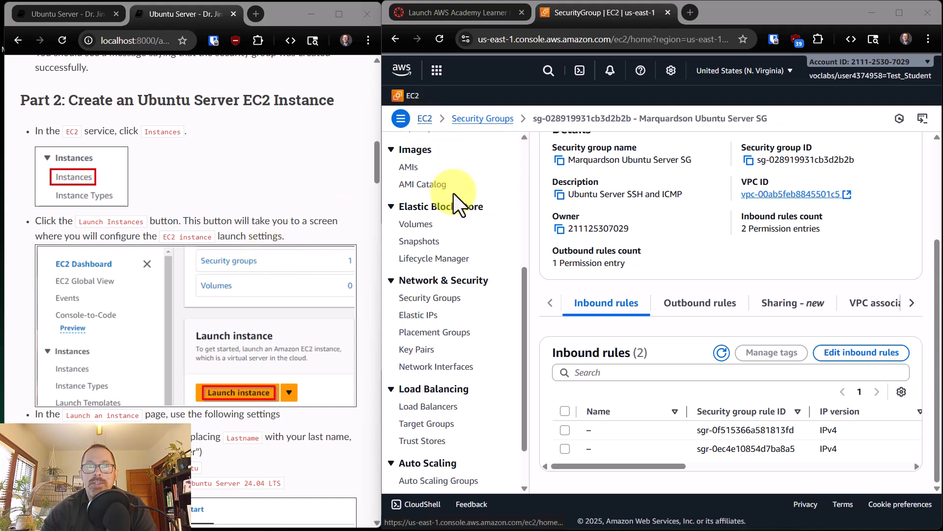
Search the AWS services for ec2 and open the EC2 dashboard
scroll(453, 192, up, 5)
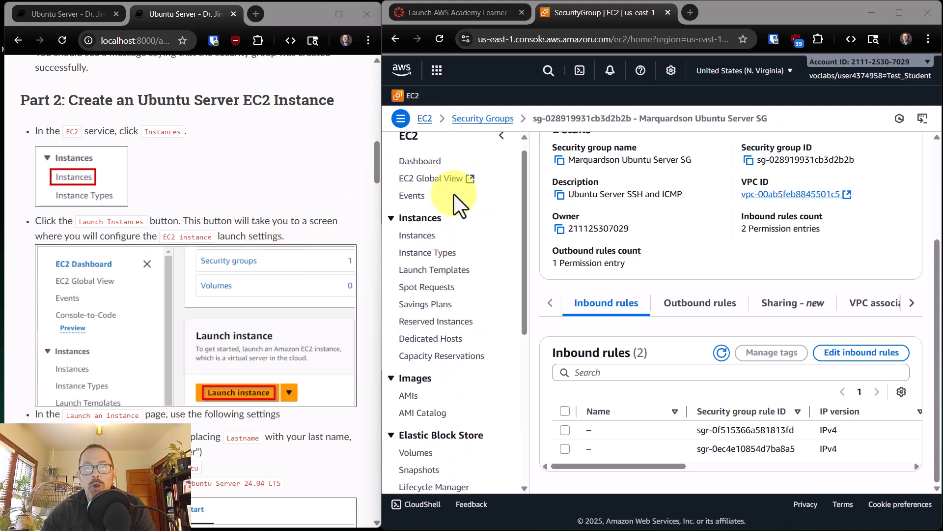
scroll(453, 196, up, 1)
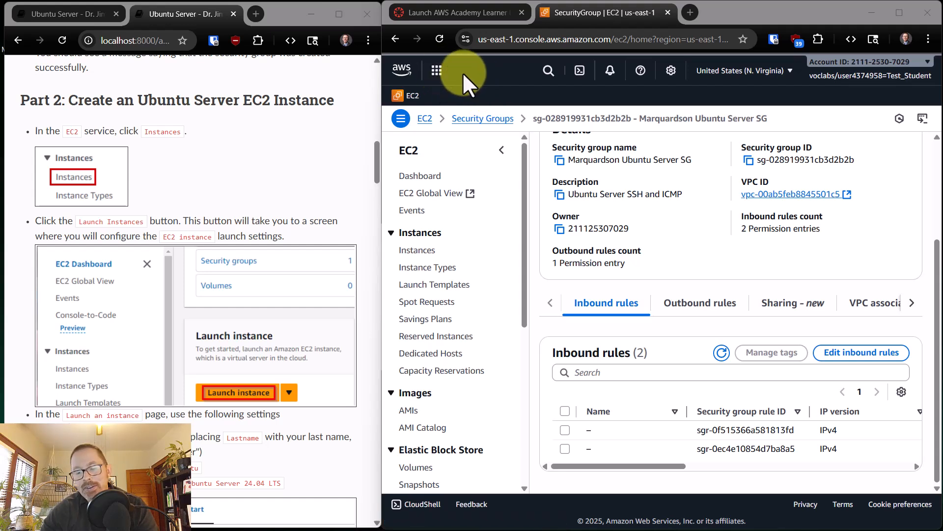
click(548, 72)
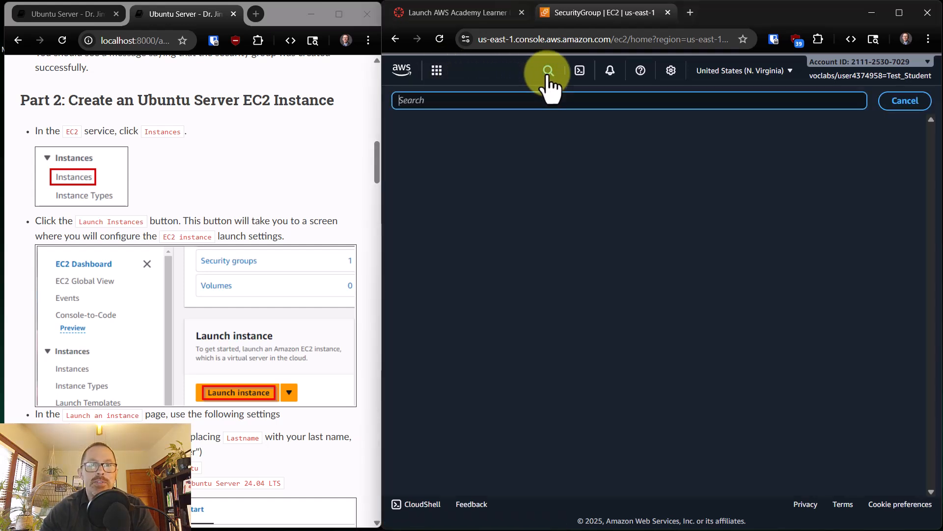
text(ec2)
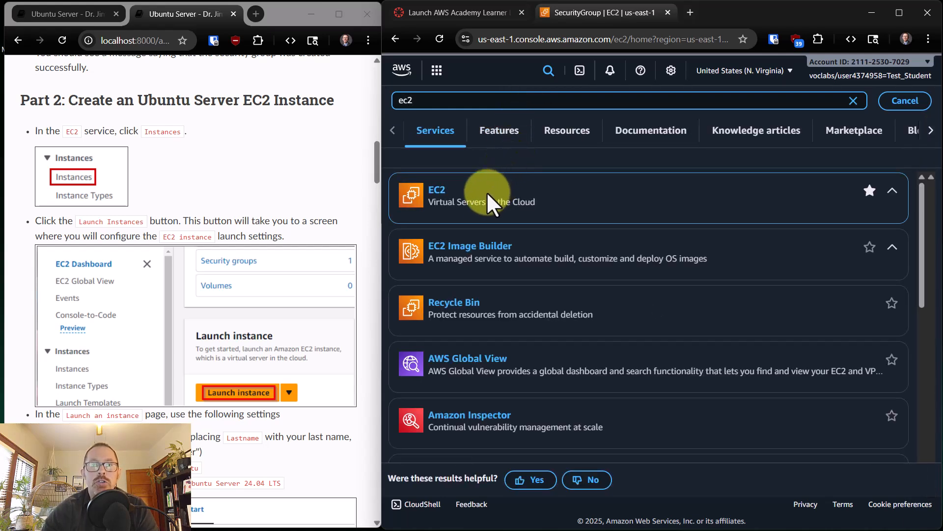
click(437, 190)
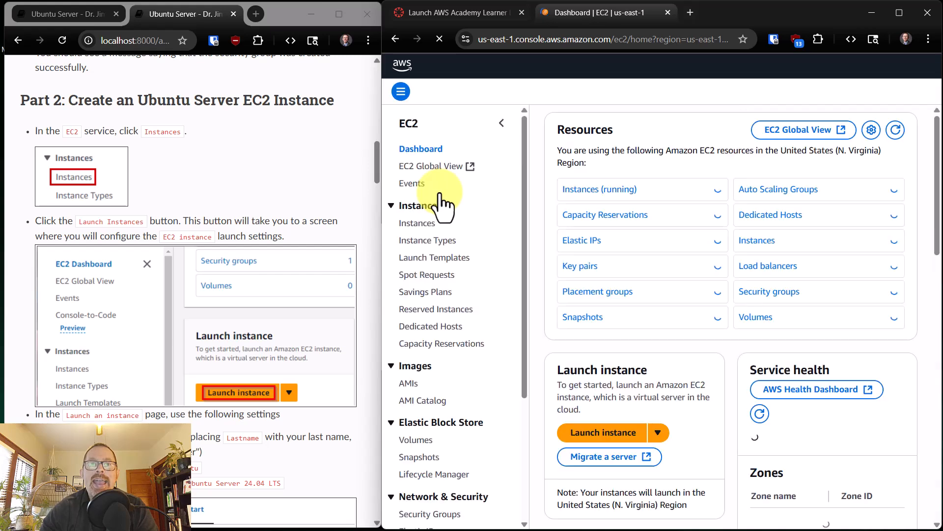
Go to the EC2 instances list and start launching a new instance
drag(400, 212, 424, 228)
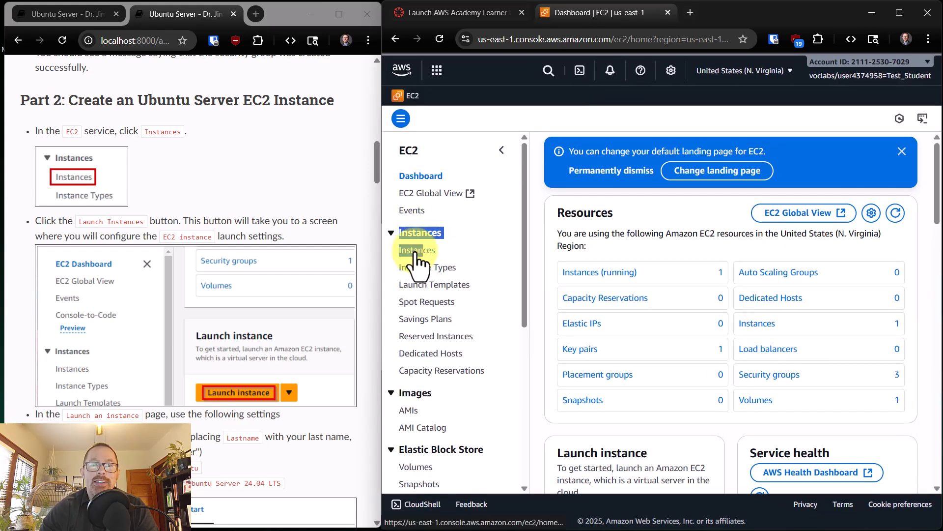
click(418, 253)
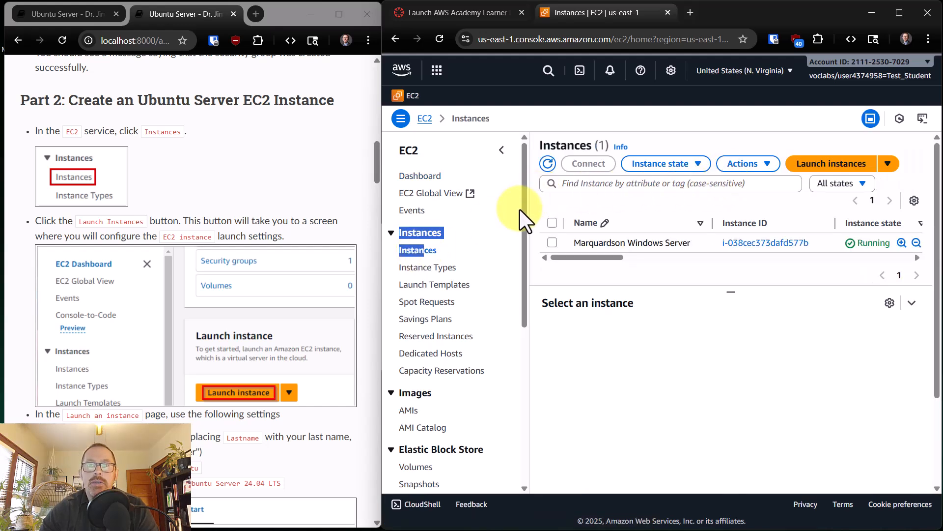
click(806, 170)
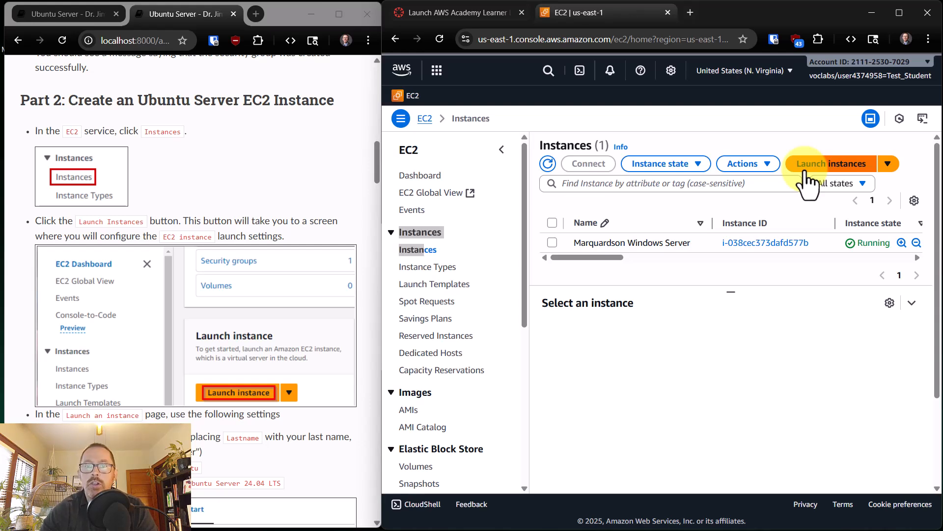
Name the new instance with the owner's last name followed by "Ubuntu Server", as the guide specifies
scroll(246, 312, down, 5)
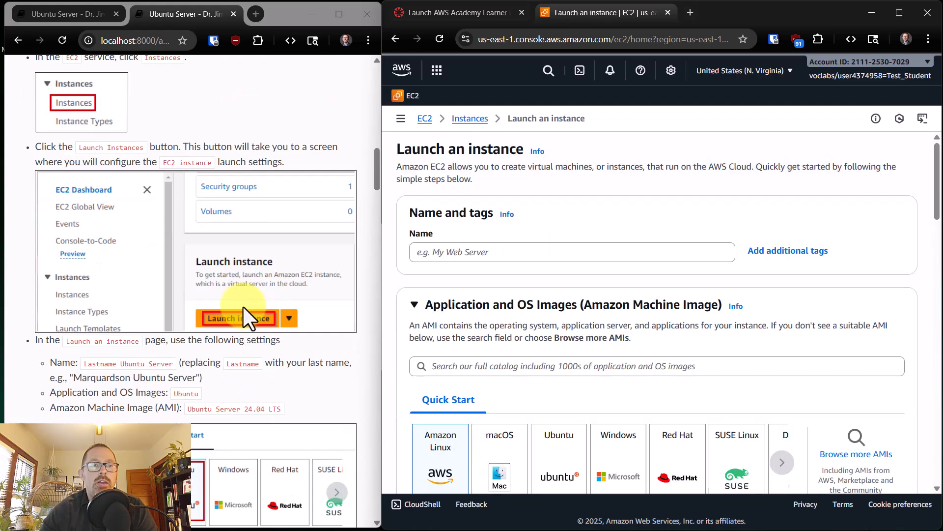
scroll(246, 314, down, 2)
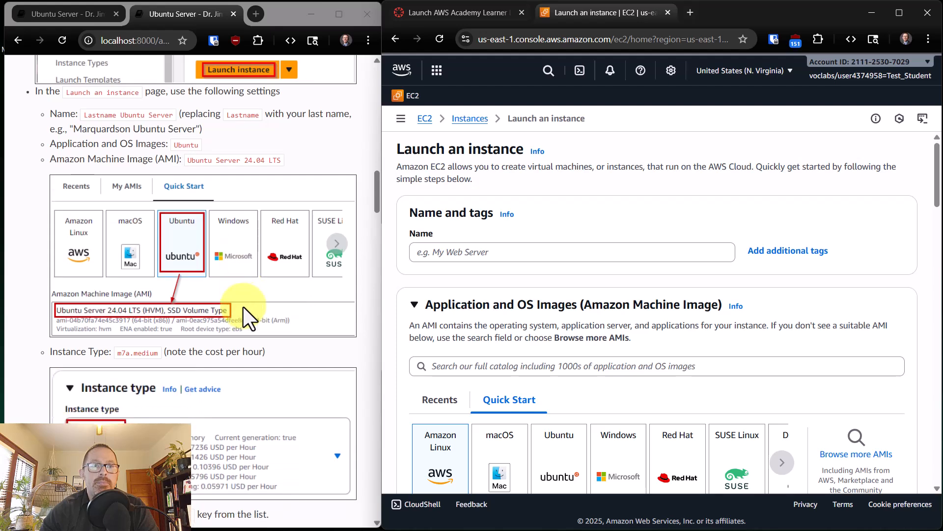
click(478, 256)
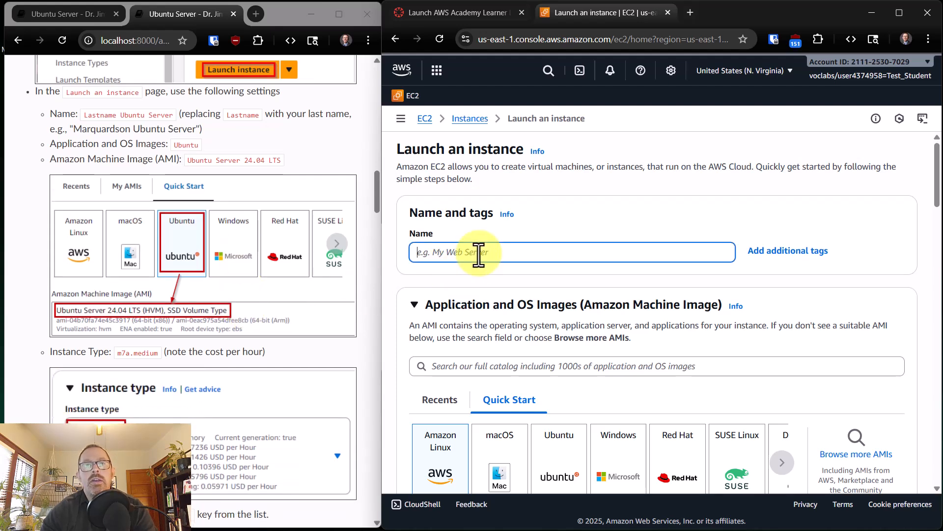
scroll(516, 213, down, 1)
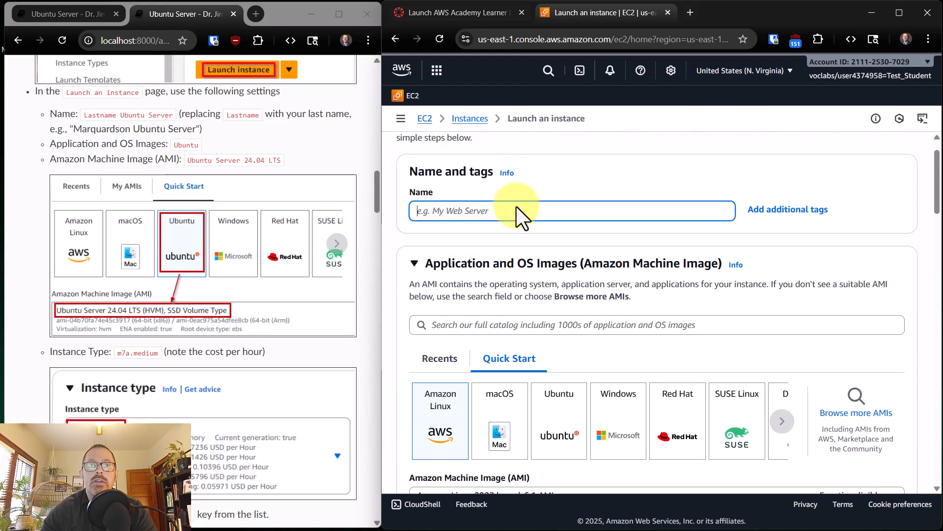
text(Marquardson Ubuntu Ser)
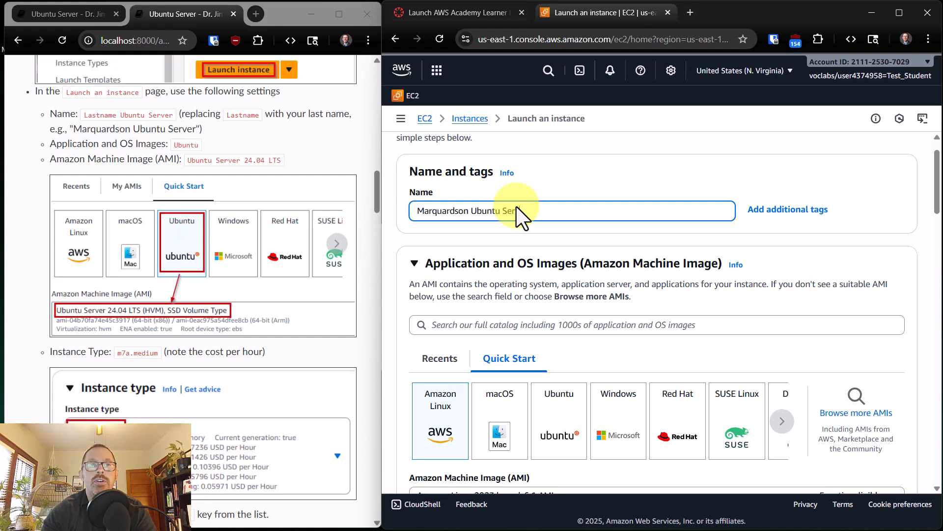
Choose Ubuntu as the instance's operating system image, using the Ubuntu Server 24.04 LTS (HVM), SSD Volume Type AMI
scroll(516, 206, down, 1)
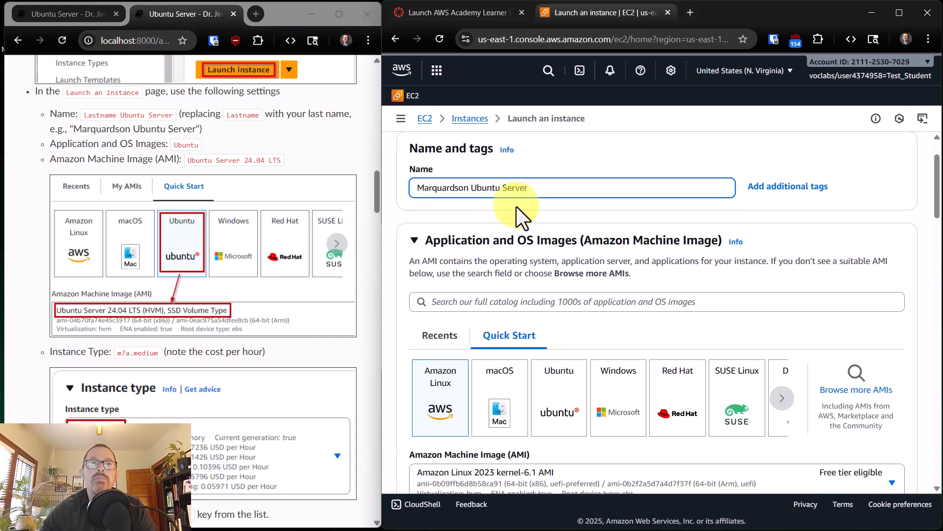
scroll(516, 206, down, 1)
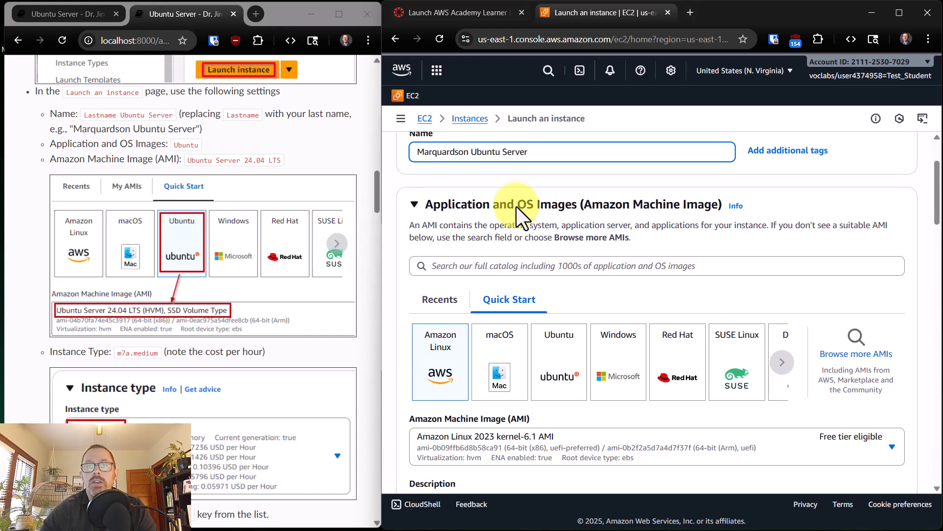
scroll(514, 209, down, 1)
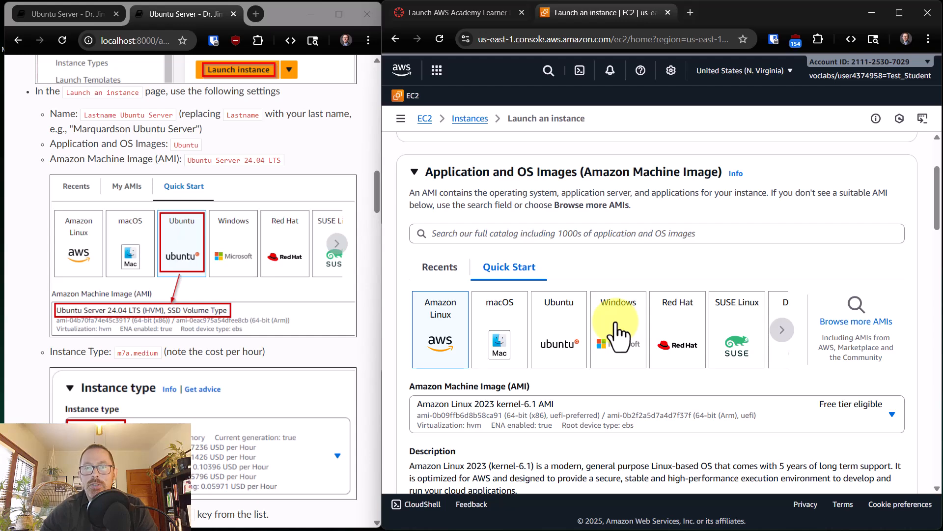
click(570, 338)
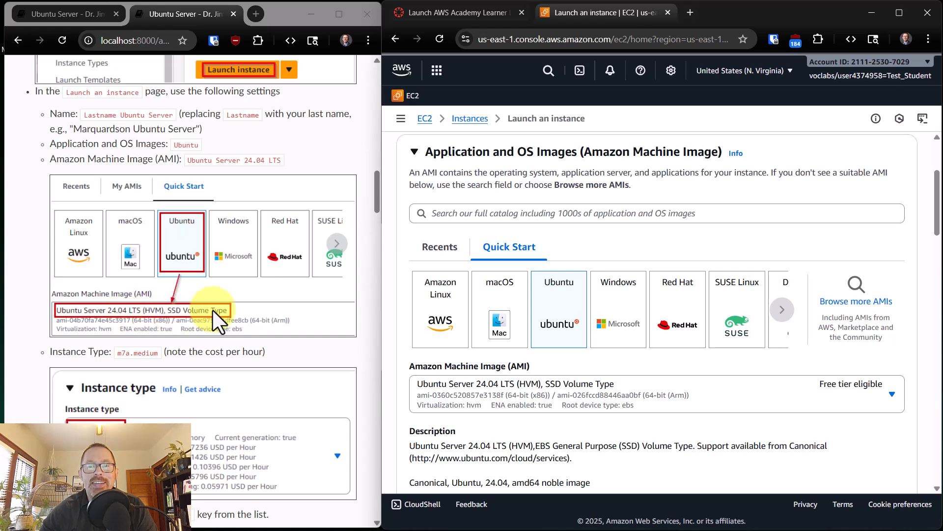
Set the instance type to m7a.medium
scroll(455, 333, down, 1)
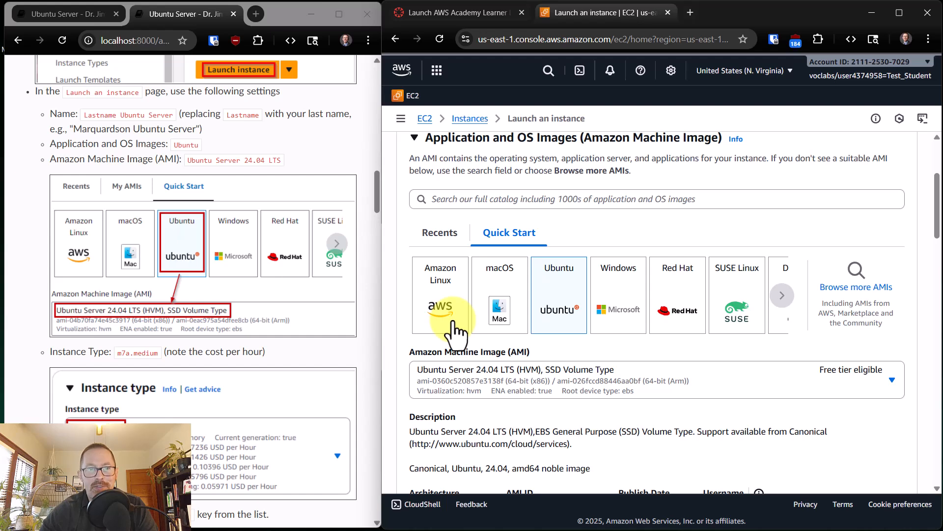
scroll(506, 327, down, 2)
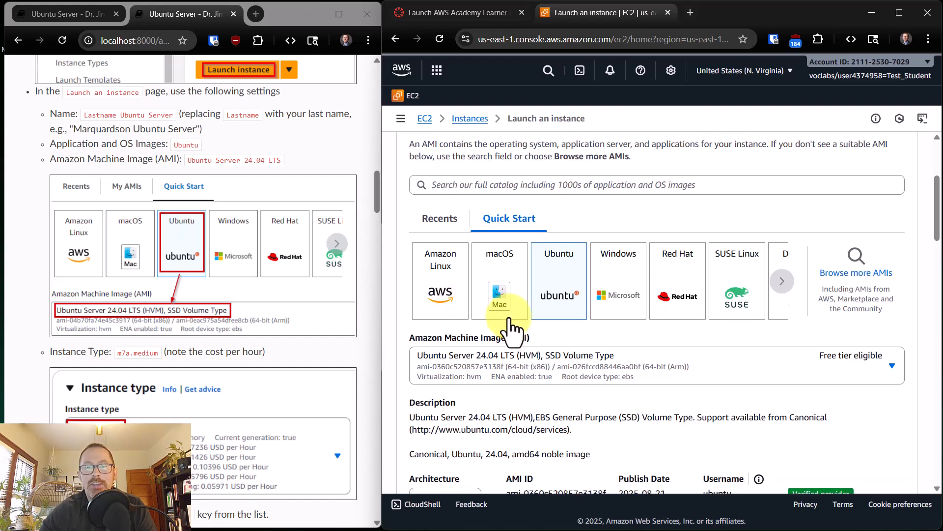
scroll(511, 327, down, 3)
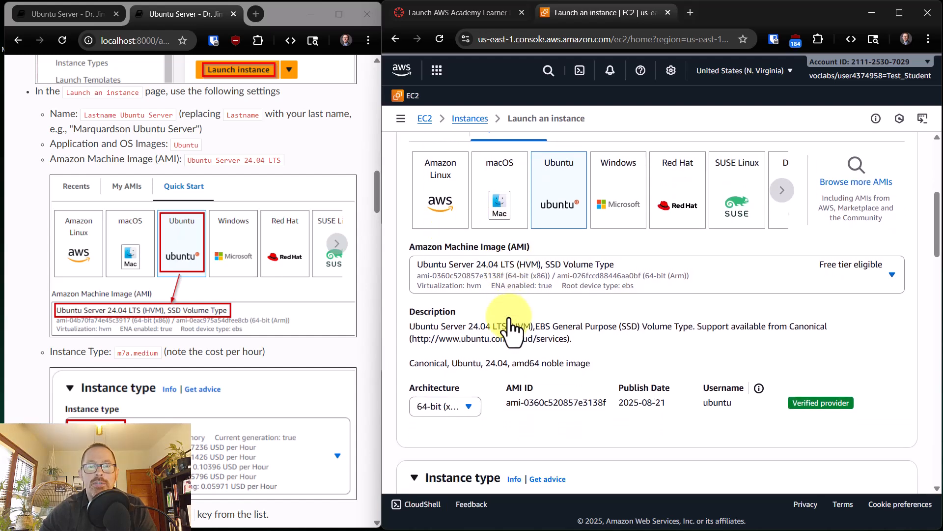
scroll(511, 326, down, 5)
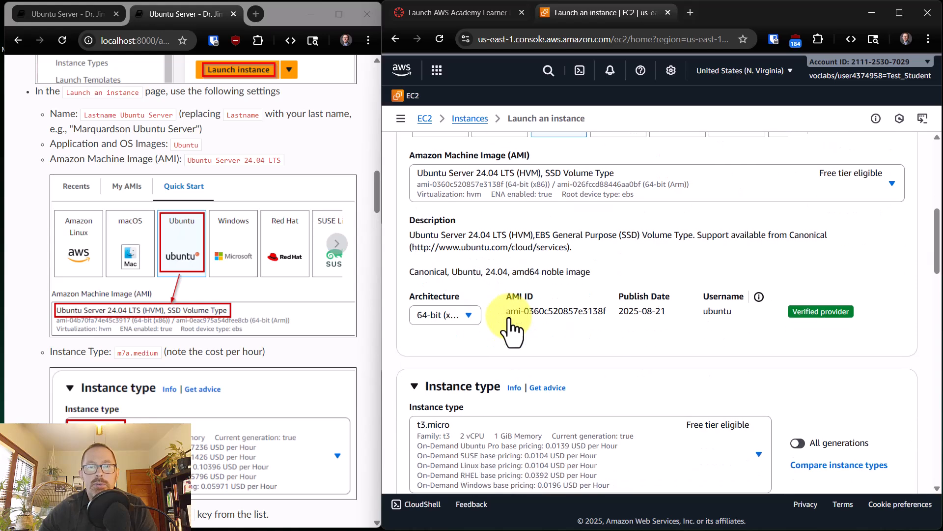
scroll(511, 327, down, 1)
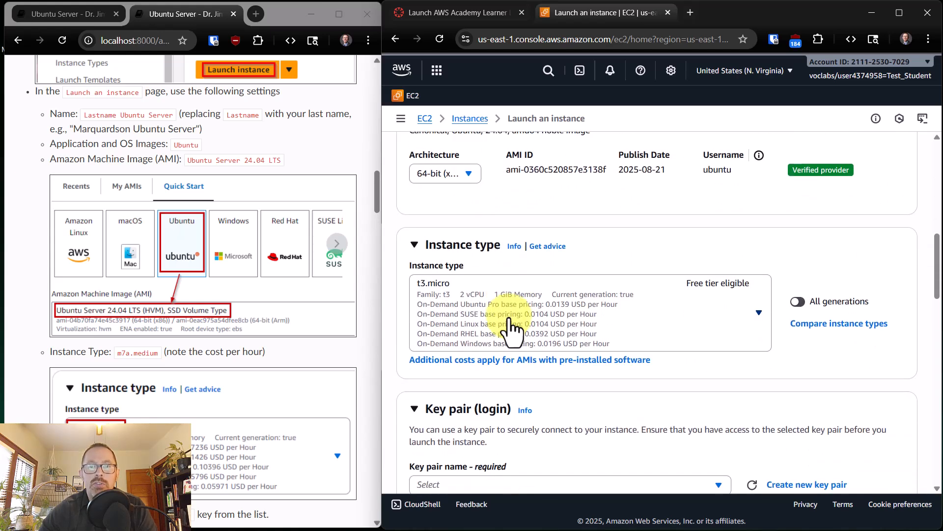
scroll(326, 359, down, 3)
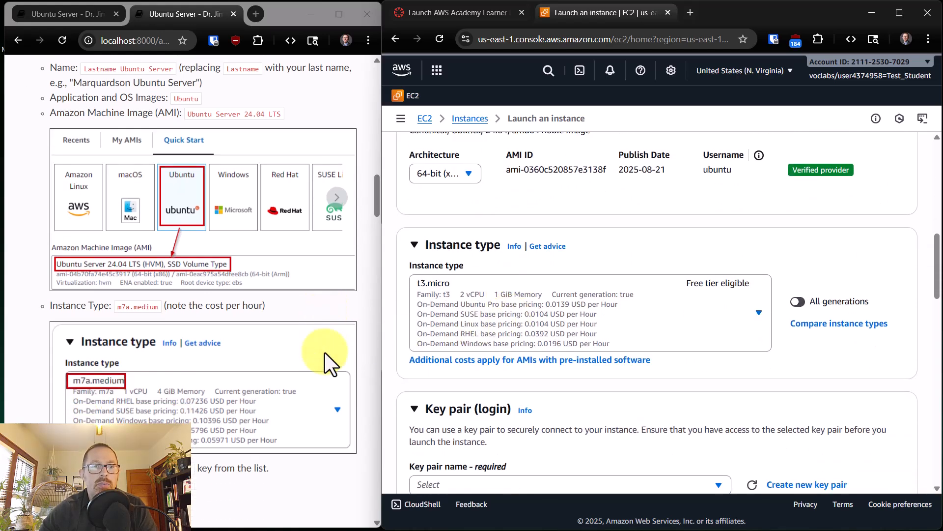
scroll(328, 361, down, 1)
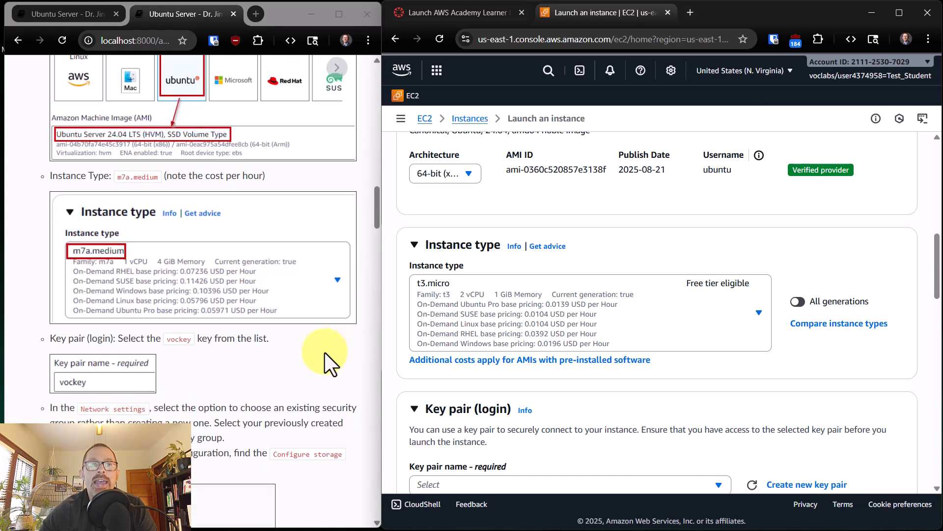
click(760, 313)
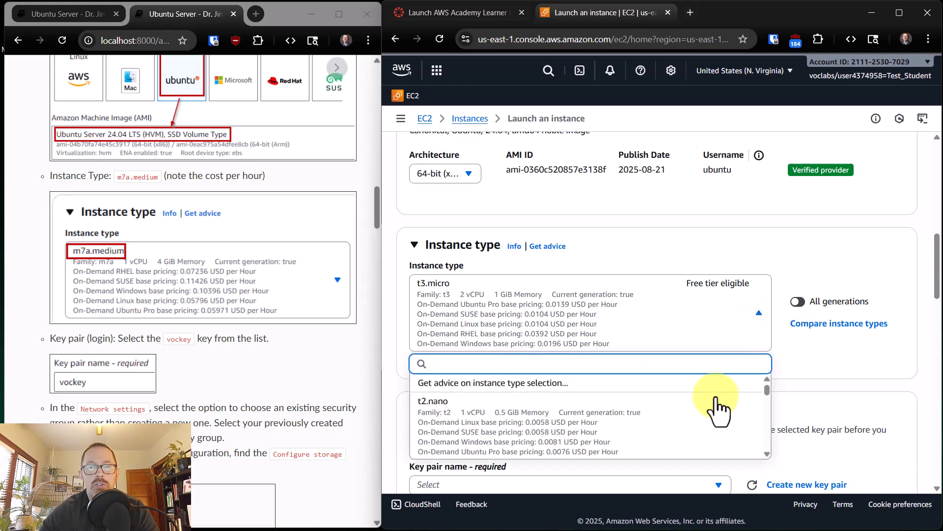
scroll(696, 430, down, 3)
scroll(698, 432, down, 6)
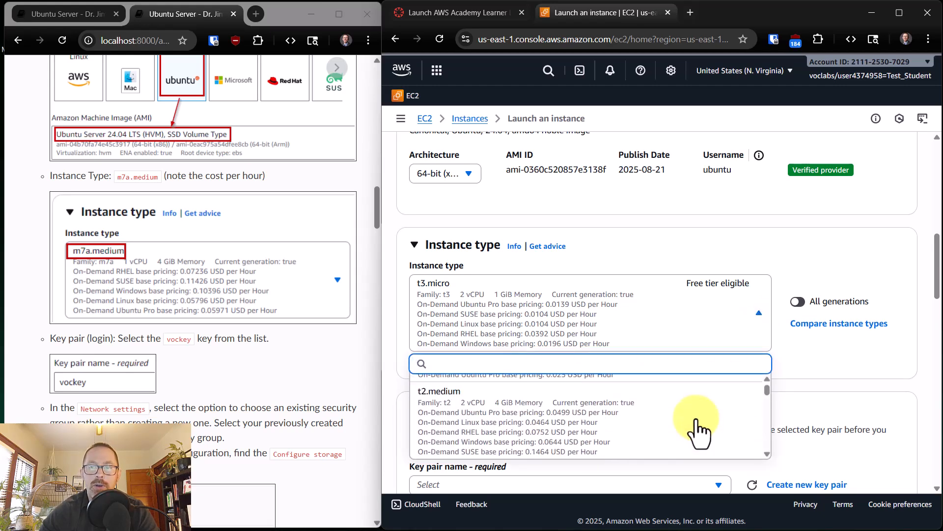
scroll(698, 430, down, 3)
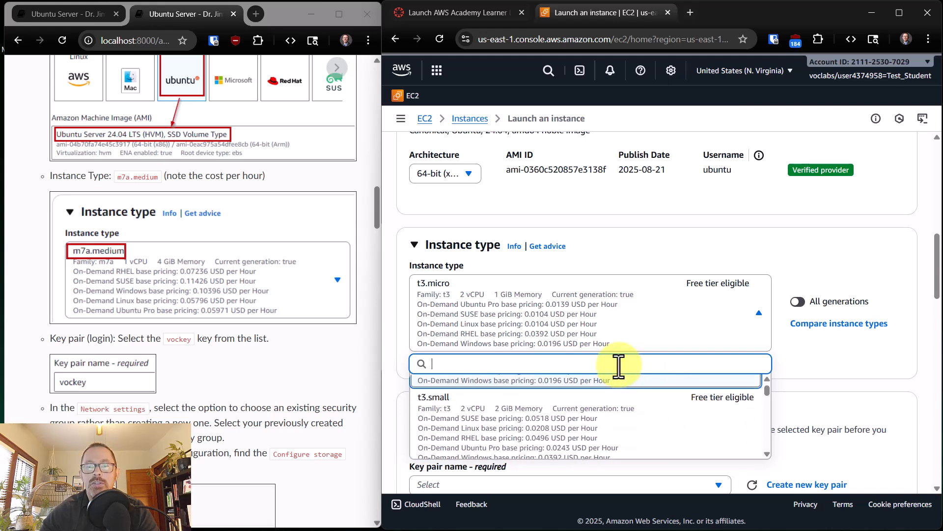
text(m7a.medium)
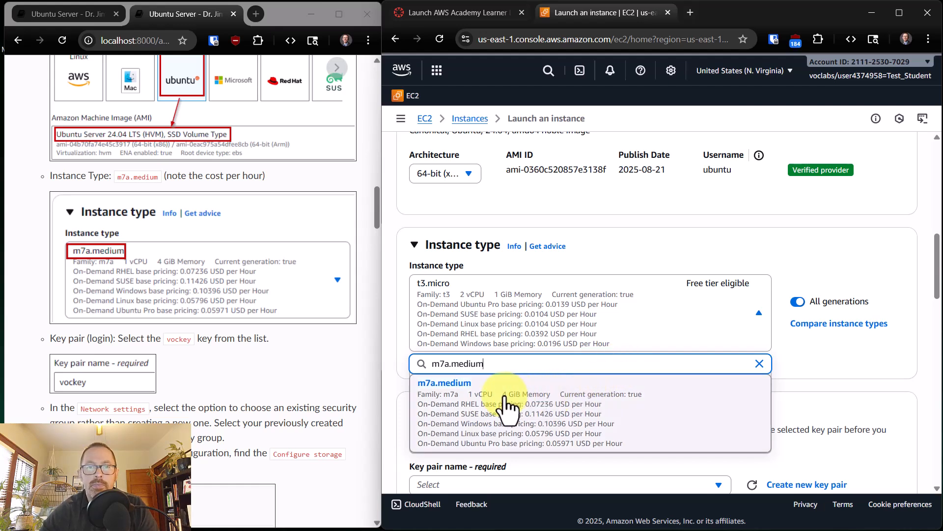
click(508, 408)
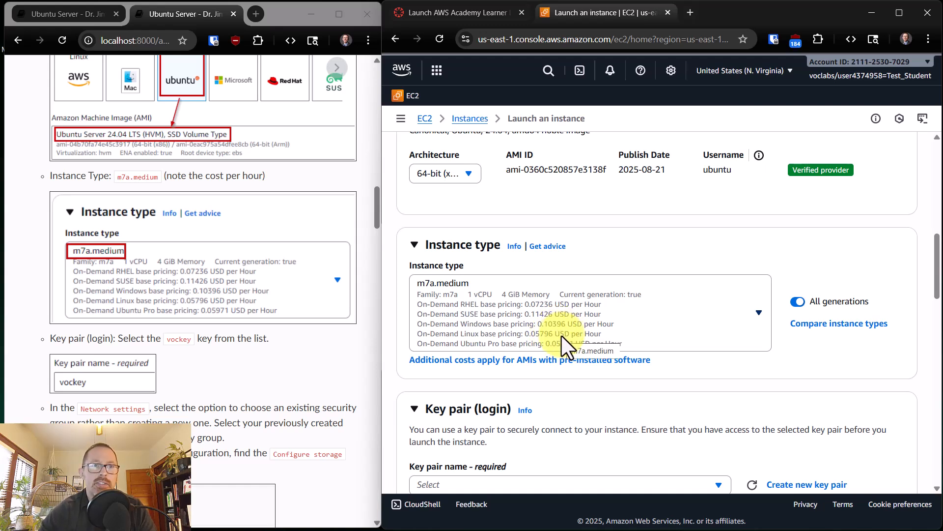
Select the existing vockey key pair for logging in to the instance
scroll(561, 336, down, 1)
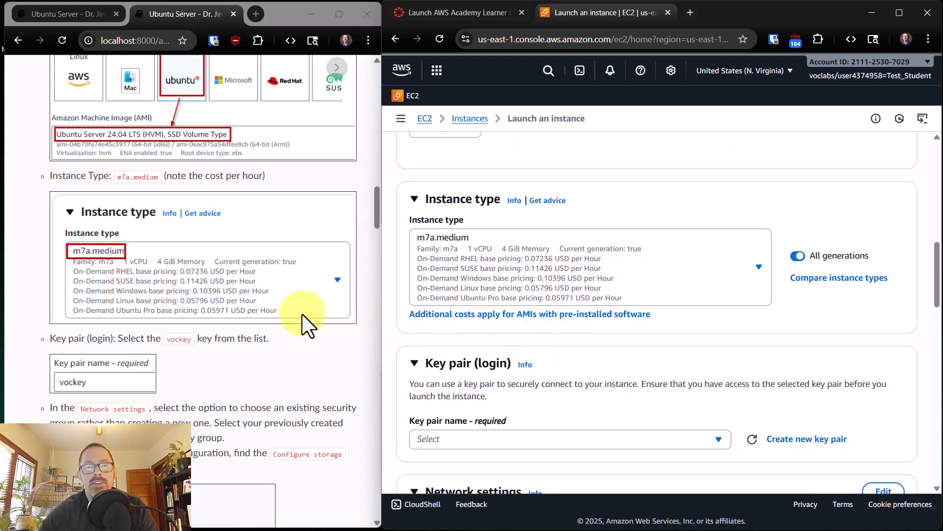
scroll(301, 325, down, 1)
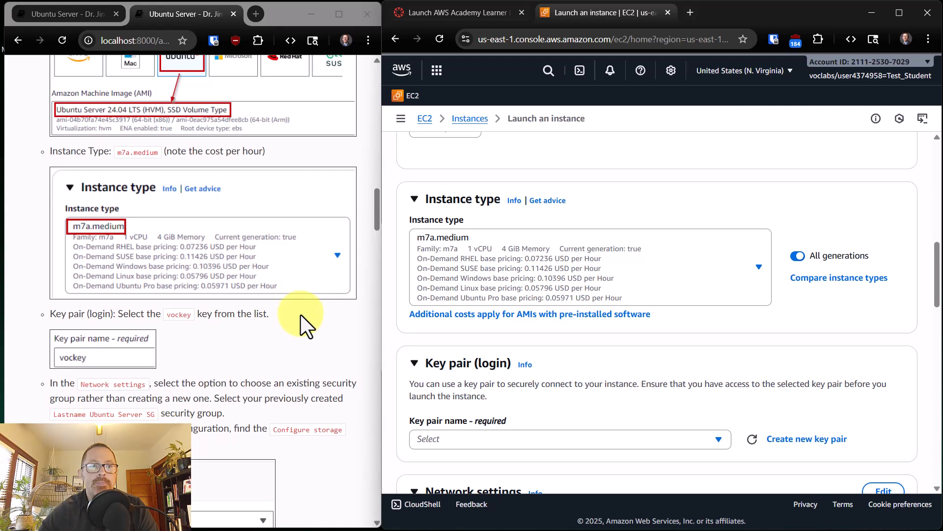
scroll(430, 305, down, 5)
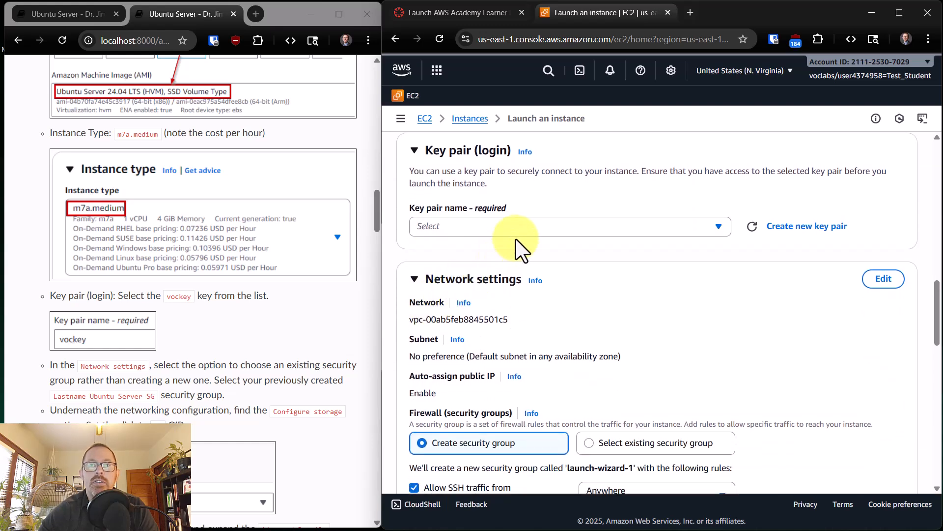
click(523, 227)
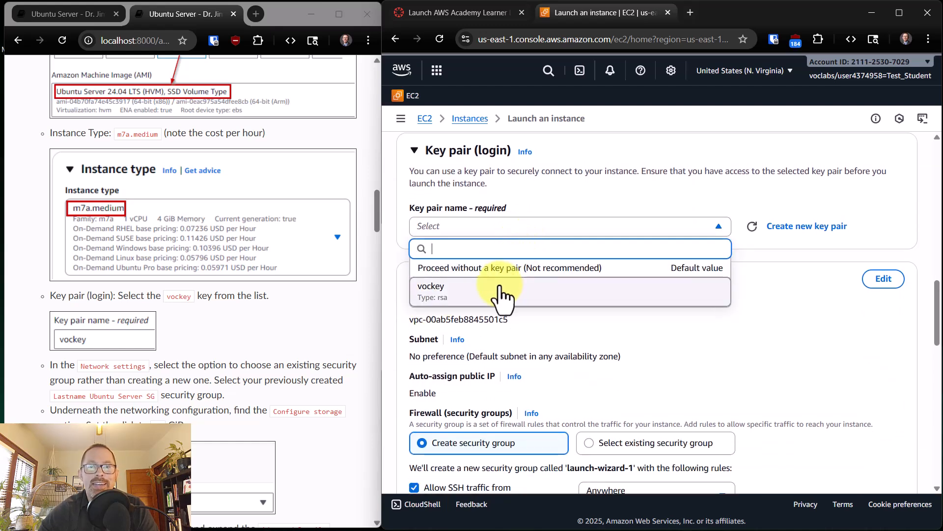
click(435, 297)
In the network settings, use an existing security group and choose the one with the owner's last name followed by "Ubuntu Server SG"
scroll(264, 312, down, 1)
scroll(264, 311, down, 1)
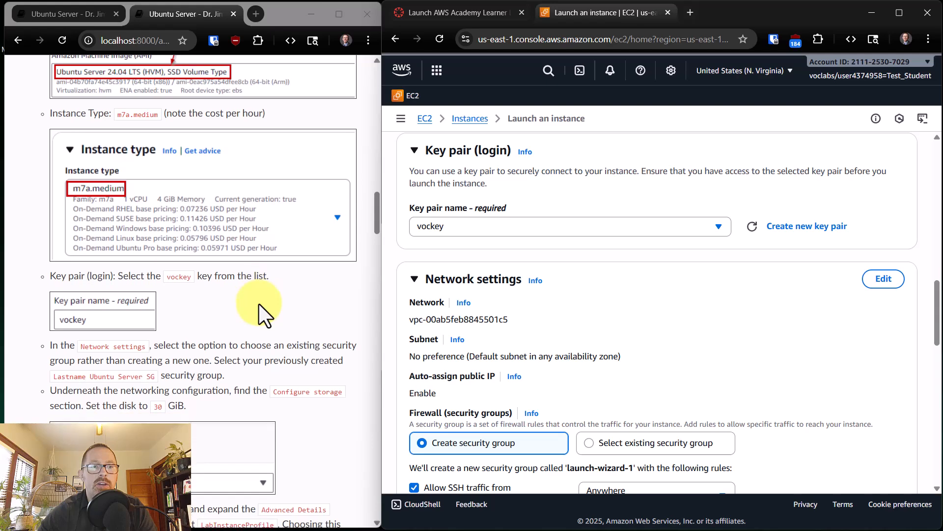
scroll(261, 308, down, 3)
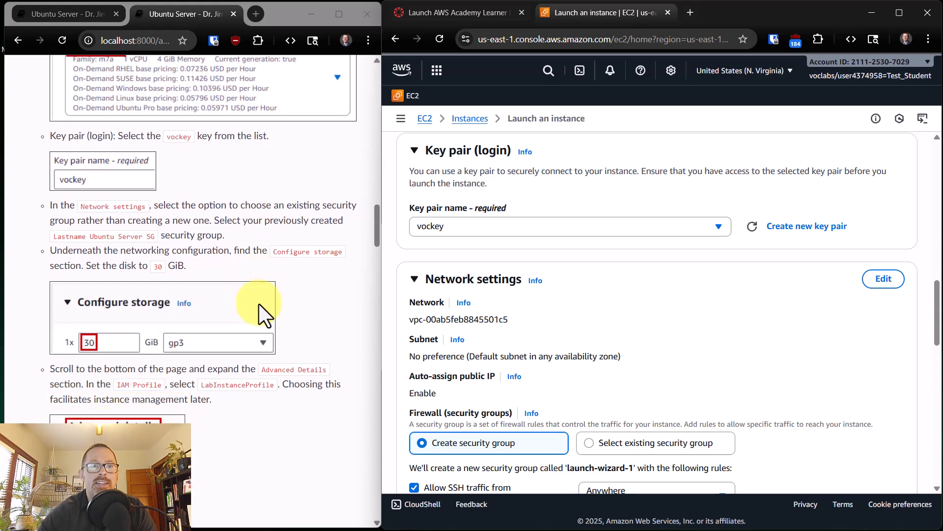
scroll(263, 312, down, 2)
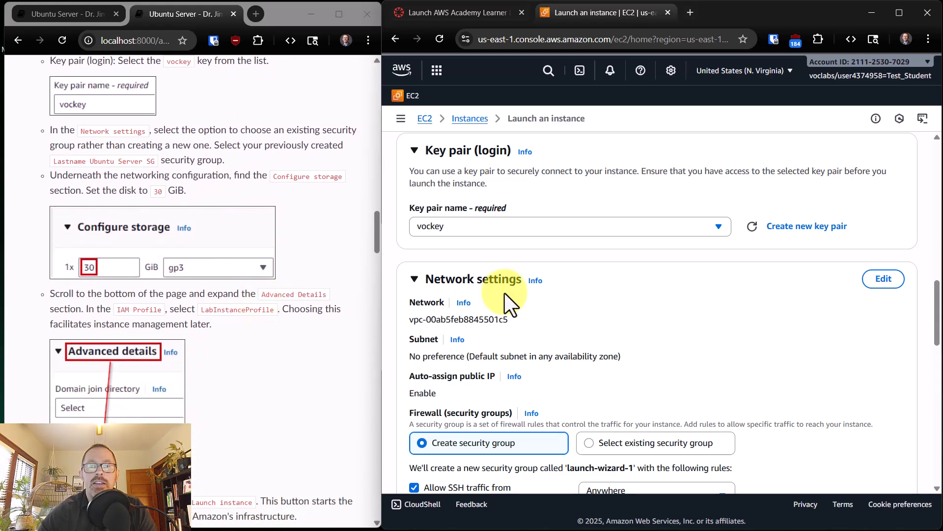
scroll(512, 305, down, 2)
scroll(504, 293, down, 2)
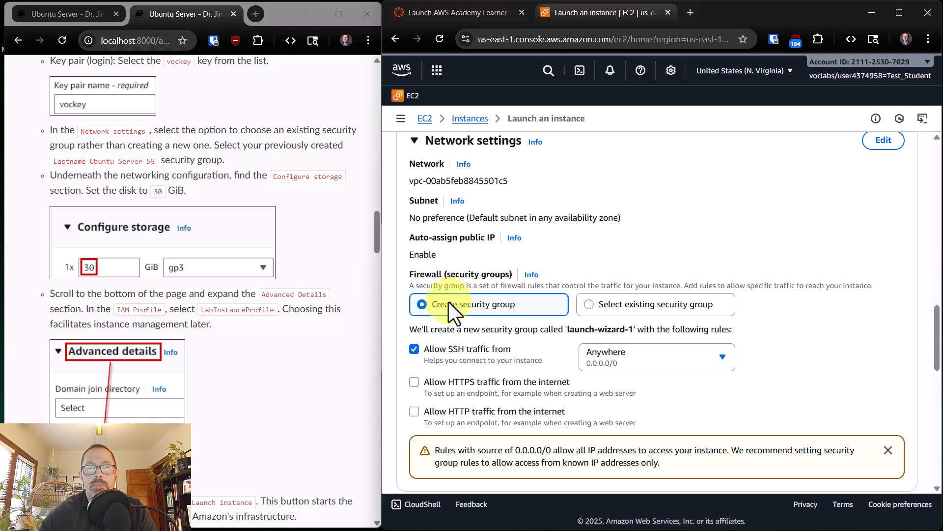
scroll(451, 310, down, 2)
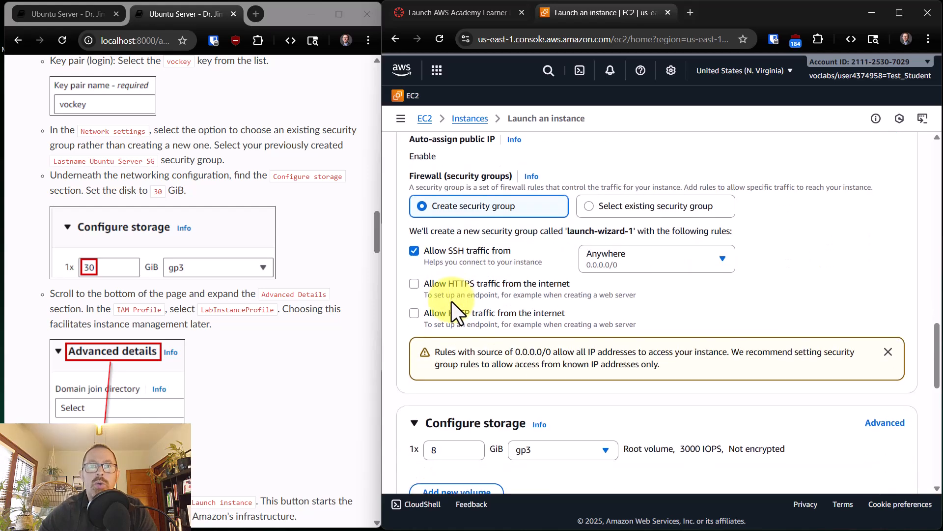
click(593, 208)
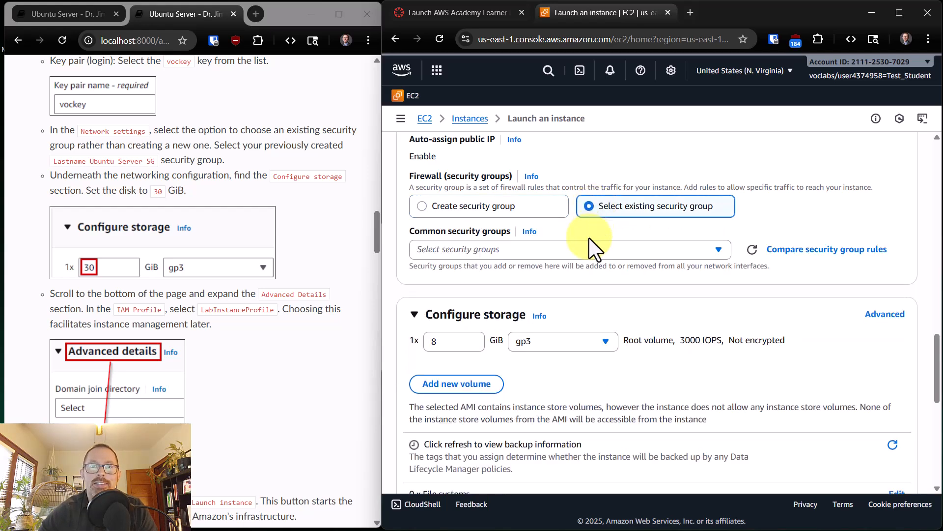
click(718, 248)
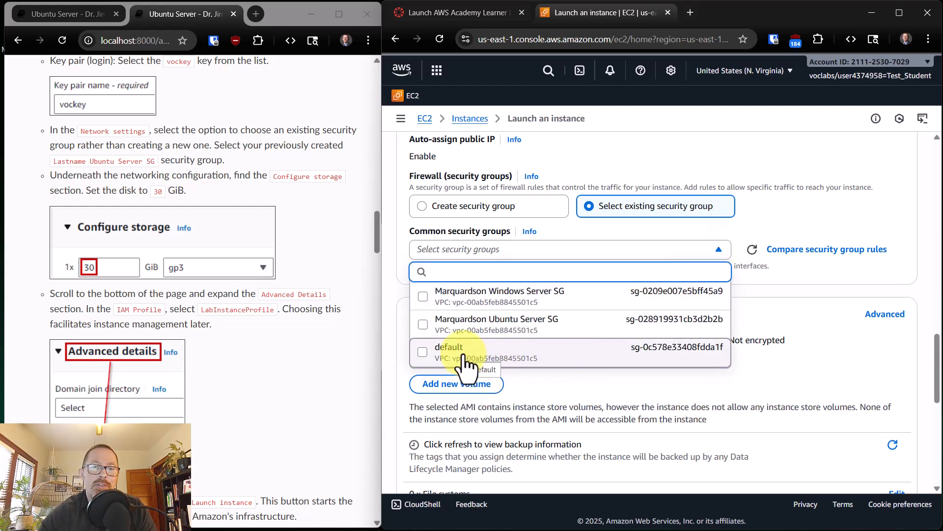
click(423, 324)
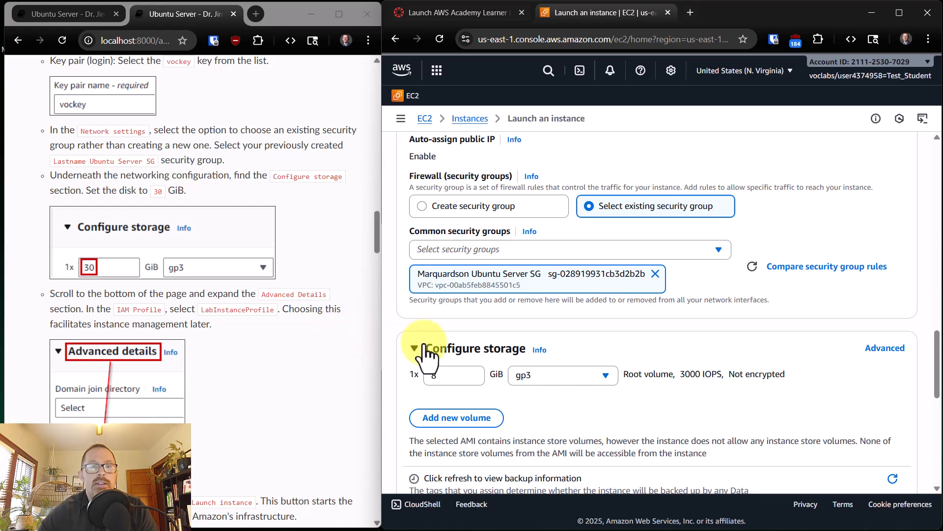
Set the size of the instance's root storage volume to 30 GiB
scroll(450, 351, down, 1)
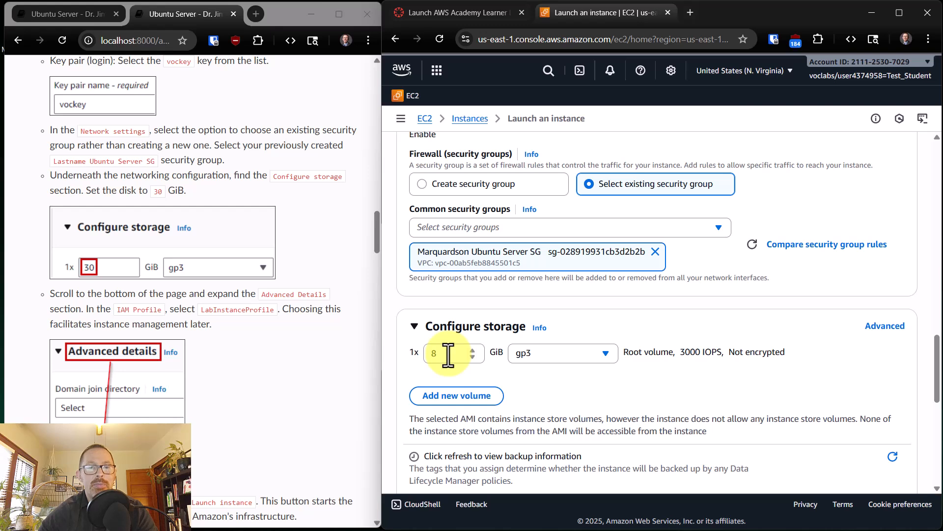
click(448, 354)
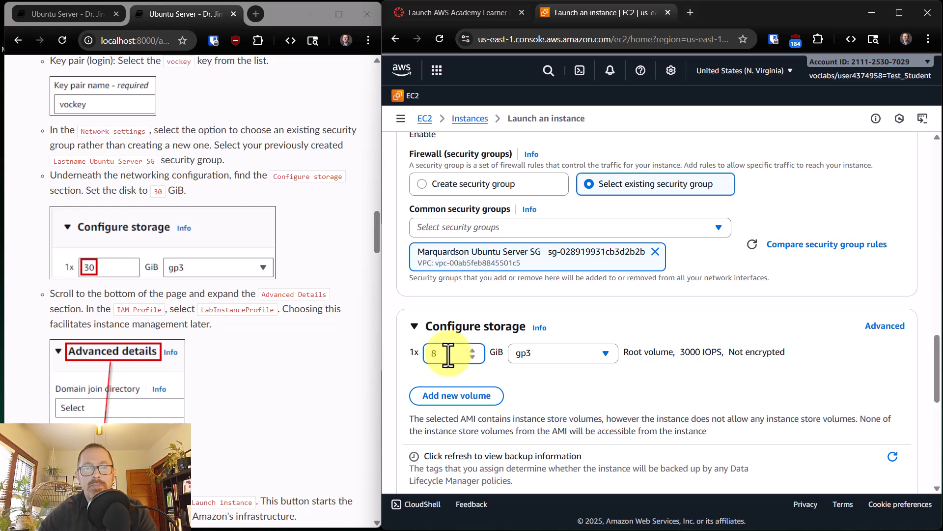
text(30)
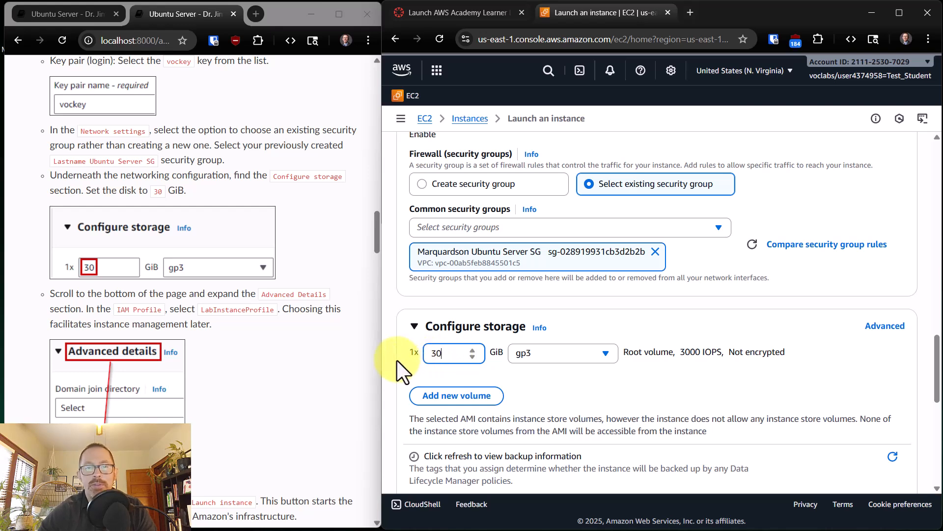
Expand the advanced details and set the IAM instance profile to LabInstanceProfile
scroll(396, 372, down, 1)
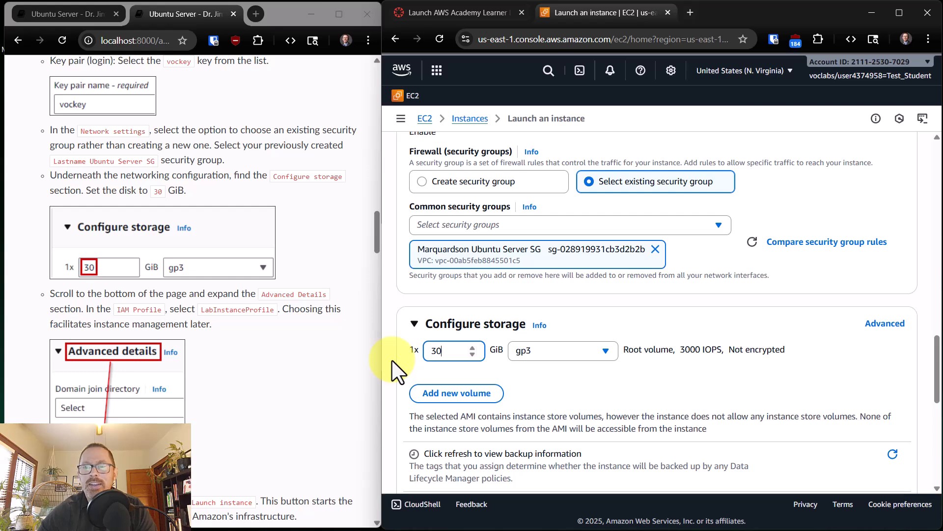
scroll(397, 372, down, 1)
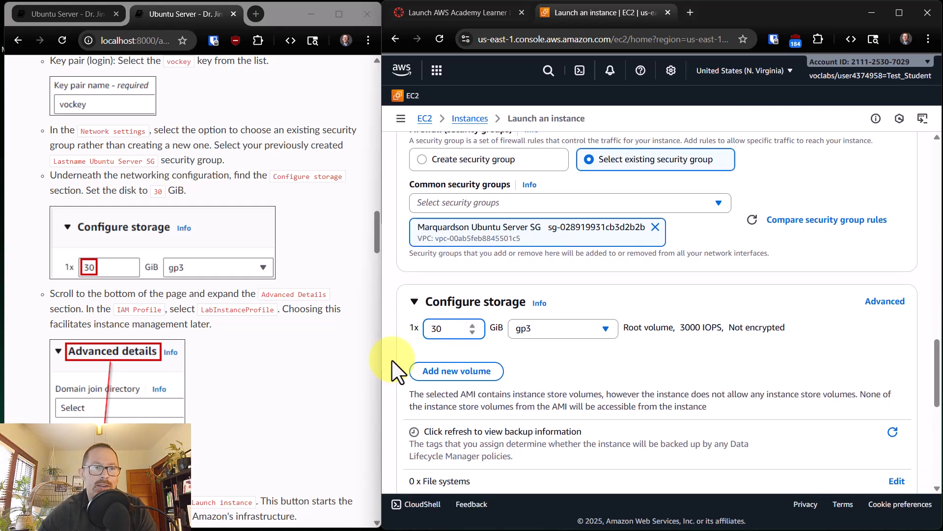
scroll(397, 370, down, 3)
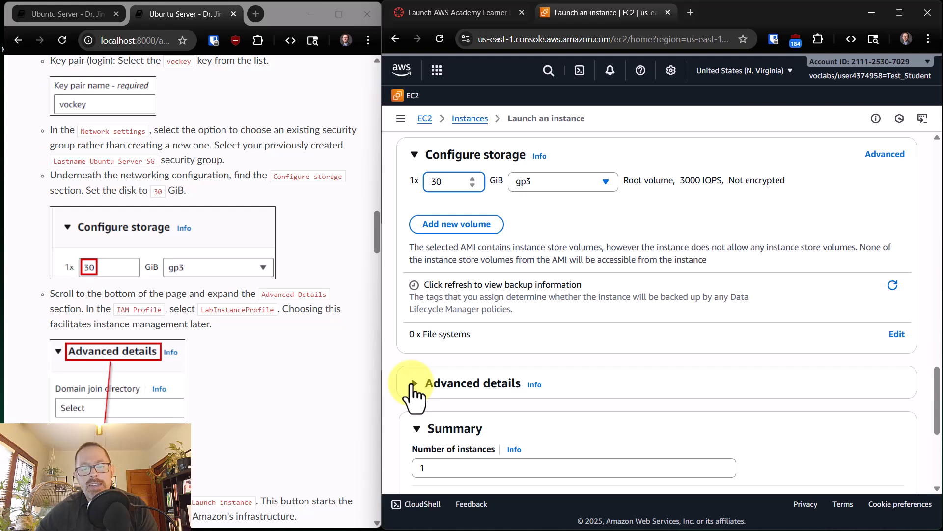
click(412, 385)
scroll(412, 387, down, 2)
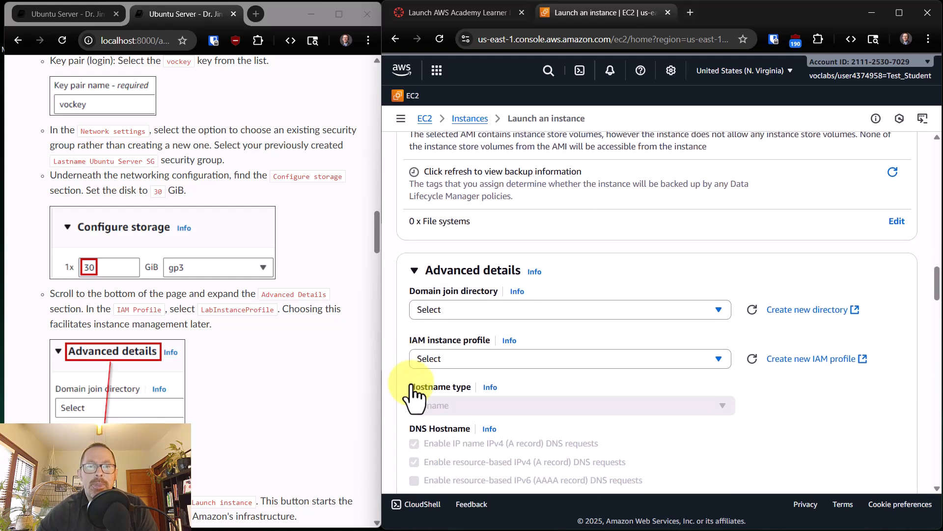
scroll(411, 382, down, 3)
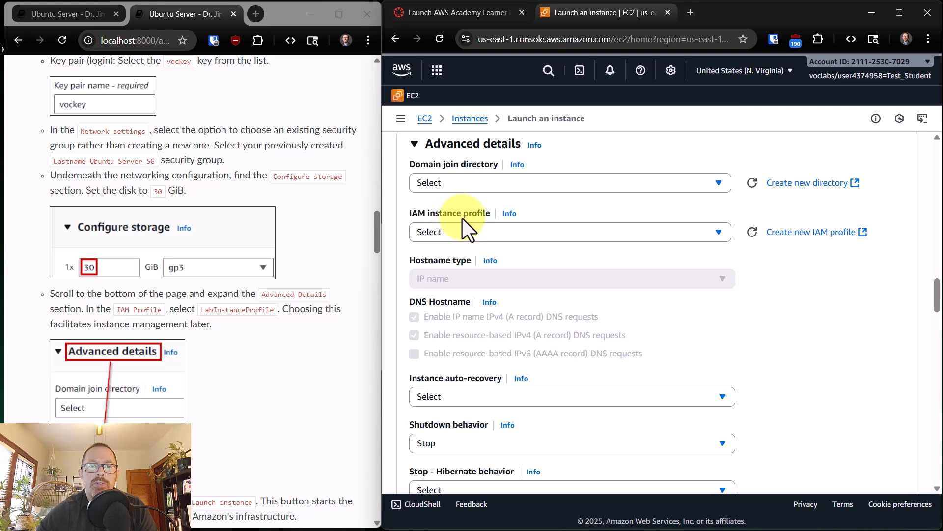
click(460, 235)
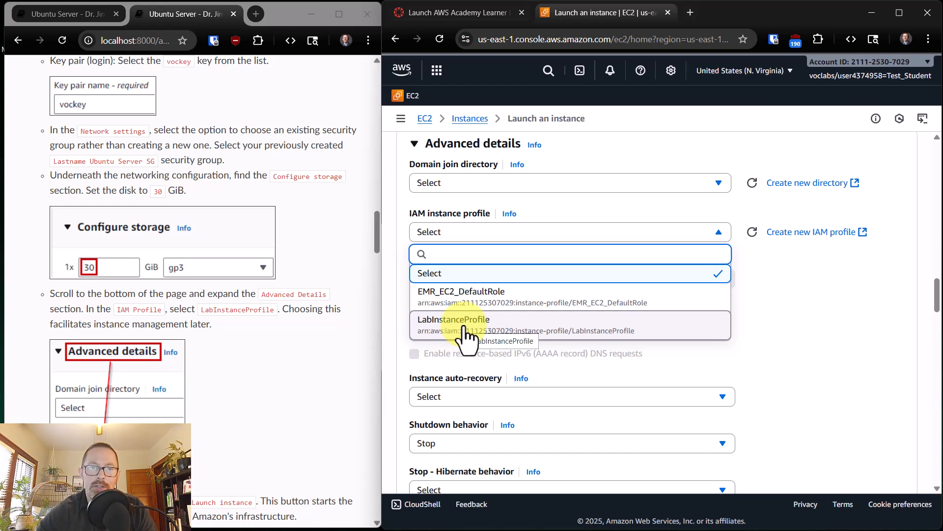
click(464, 327)
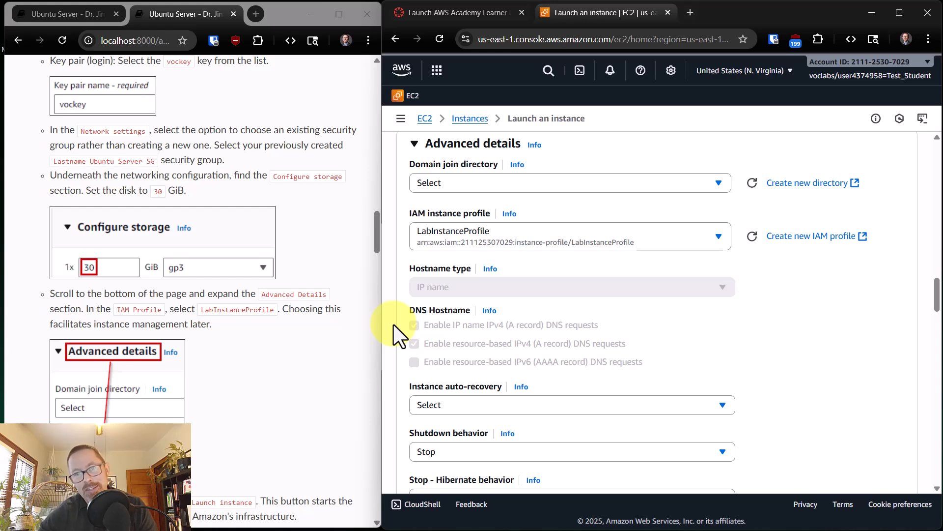
Review all launch settings: name, AMI, instance type, key pair, security group, storage, IAM instance profile and the final summary
scroll(399, 334, up, 5)
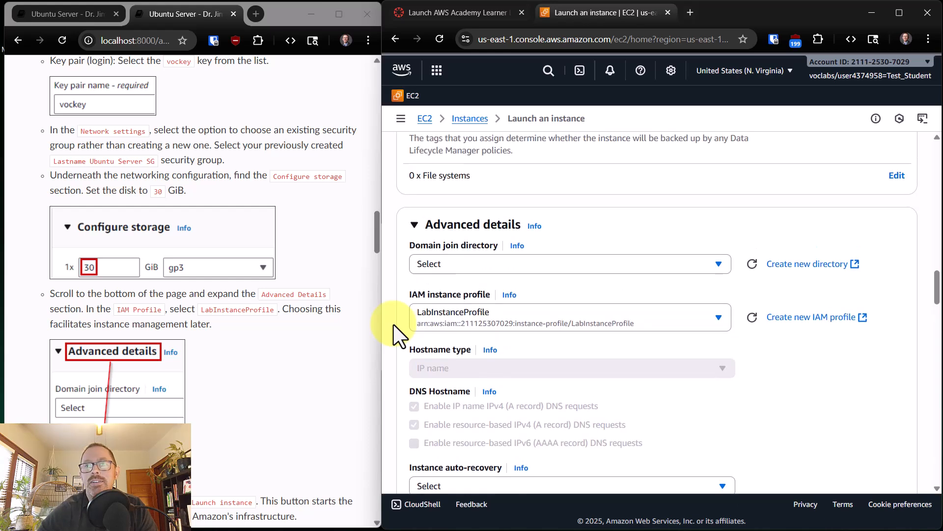
scroll(399, 334, up, 15)
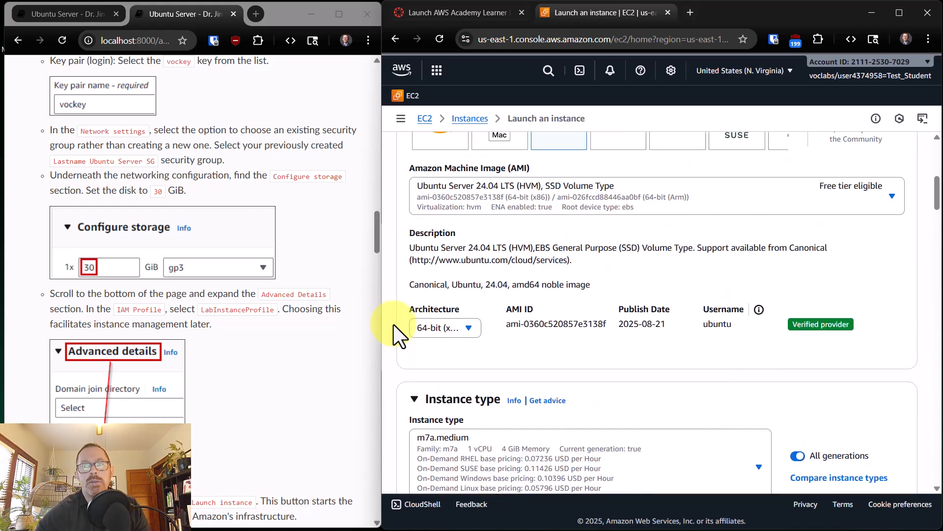
scroll(397, 333, down, 1)
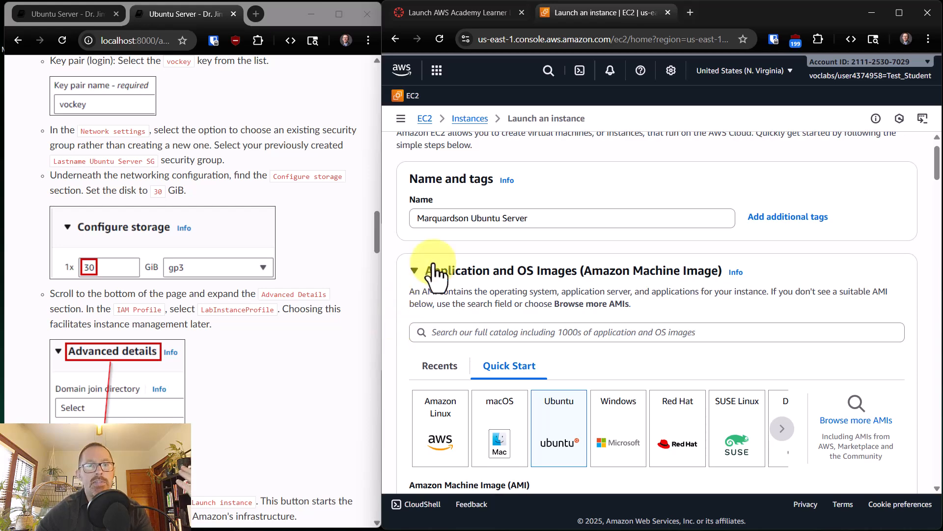
scroll(469, 226, down, 3)
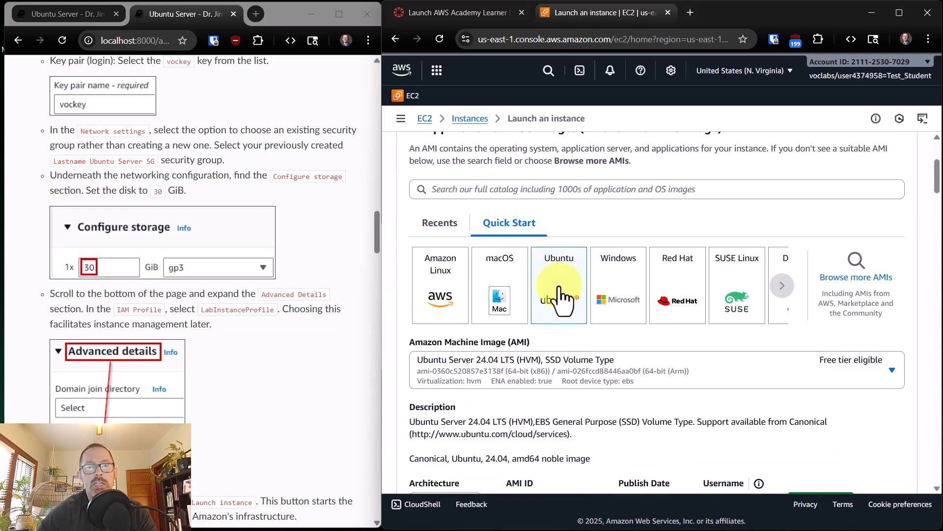
scroll(564, 292, down, 2)
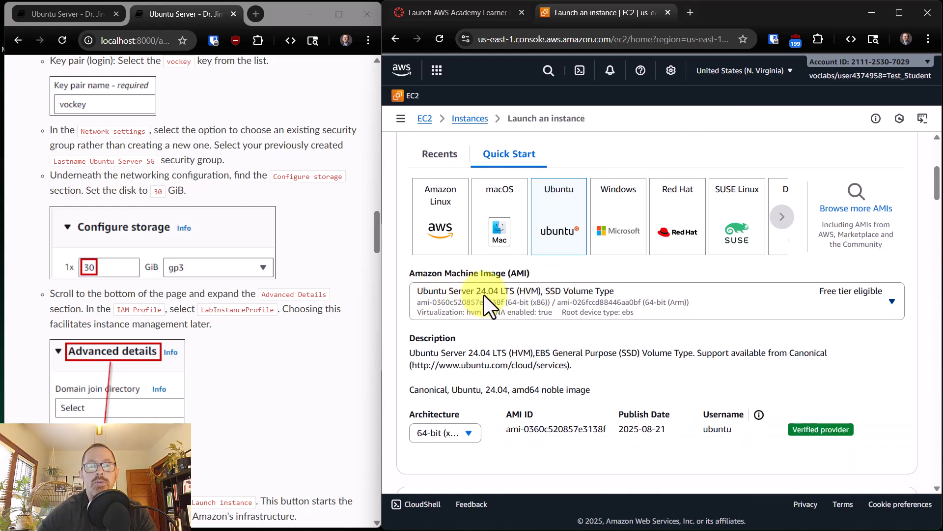
scroll(509, 305, down, 2)
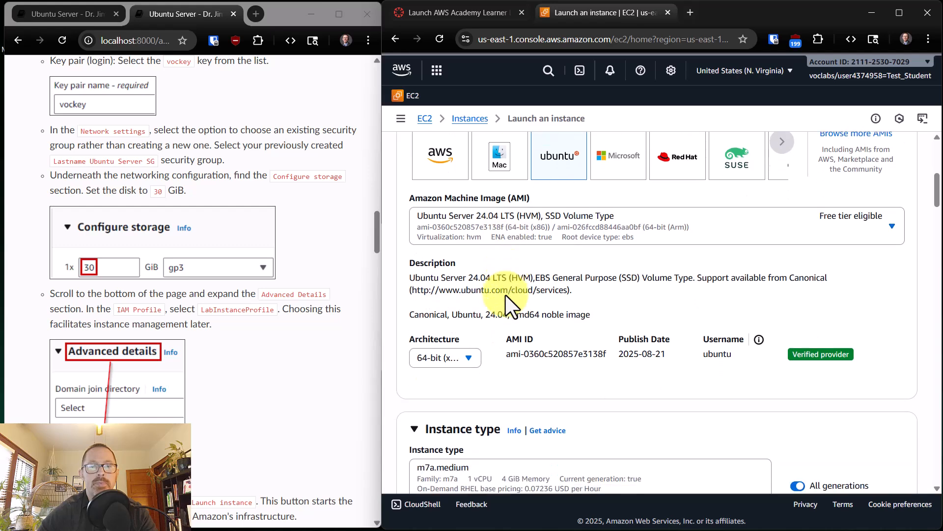
scroll(506, 295, down, 5)
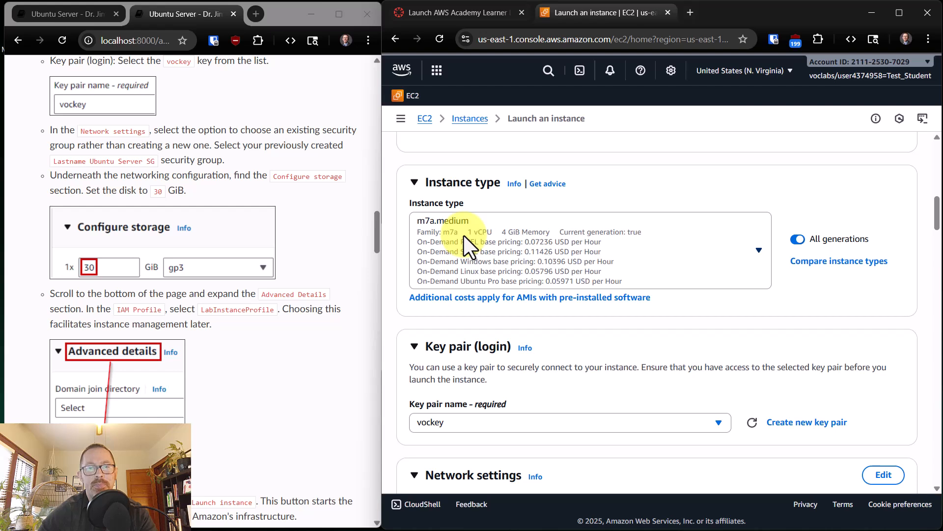
scroll(466, 245, down, 4)
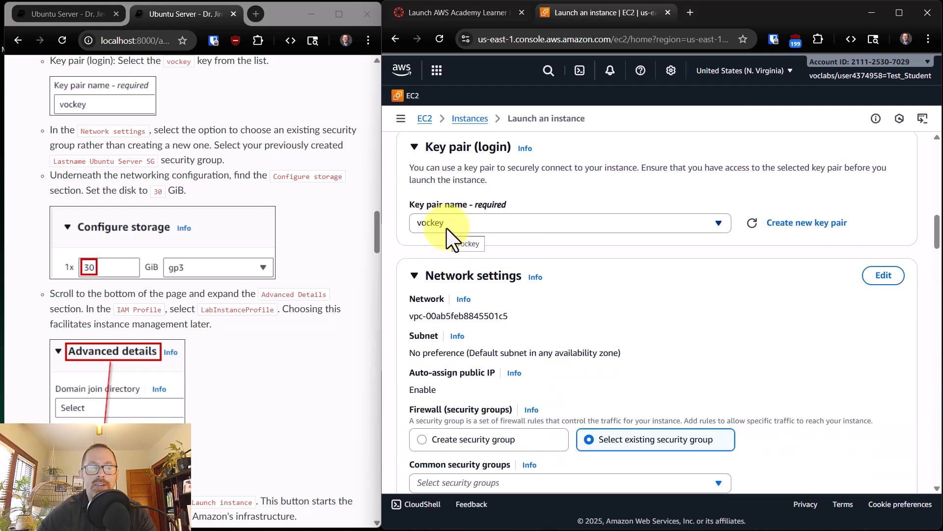
scroll(446, 227, down, 3)
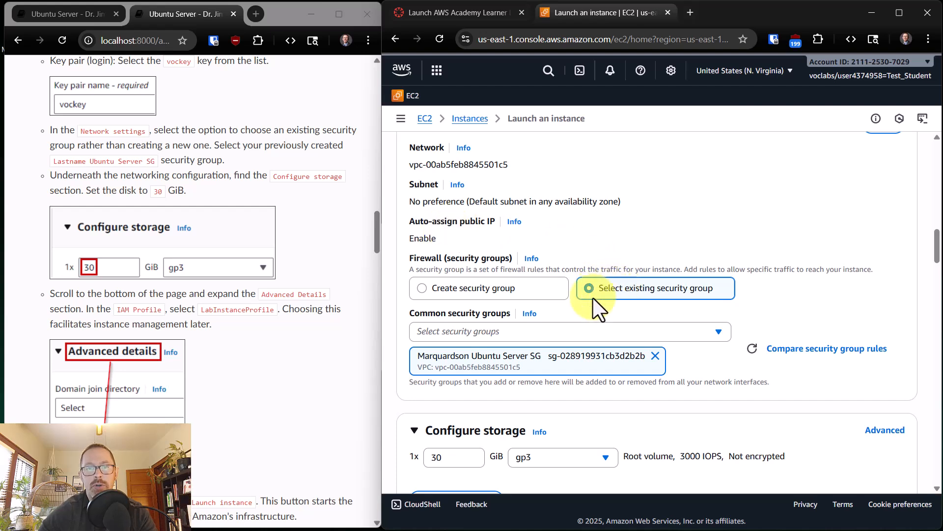
scroll(587, 302, down, 1)
scroll(579, 302, down, 1)
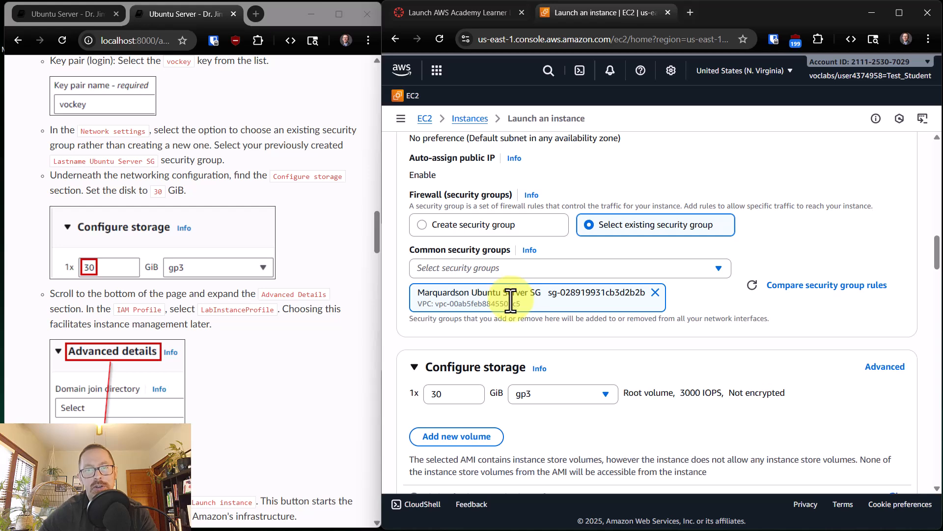
scroll(506, 299, down, 2)
scroll(449, 322, down, 1)
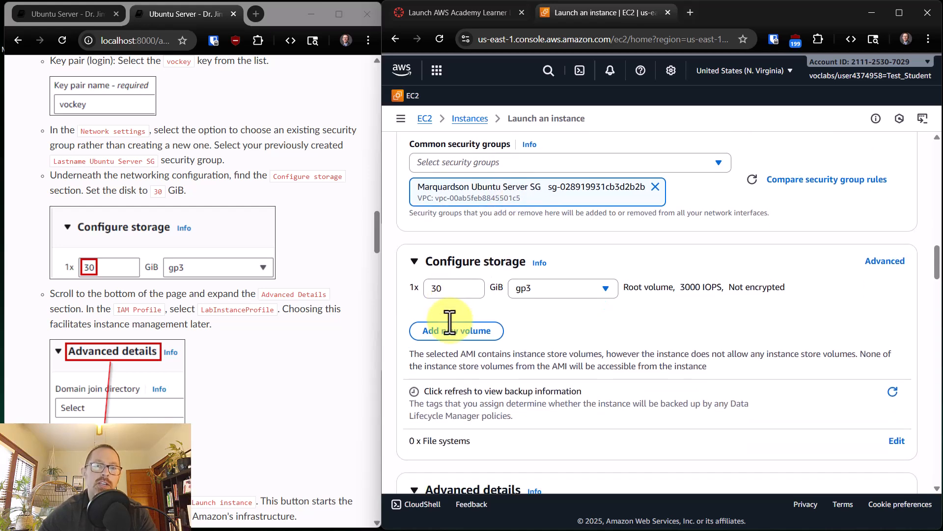
scroll(450, 321, down, 5)
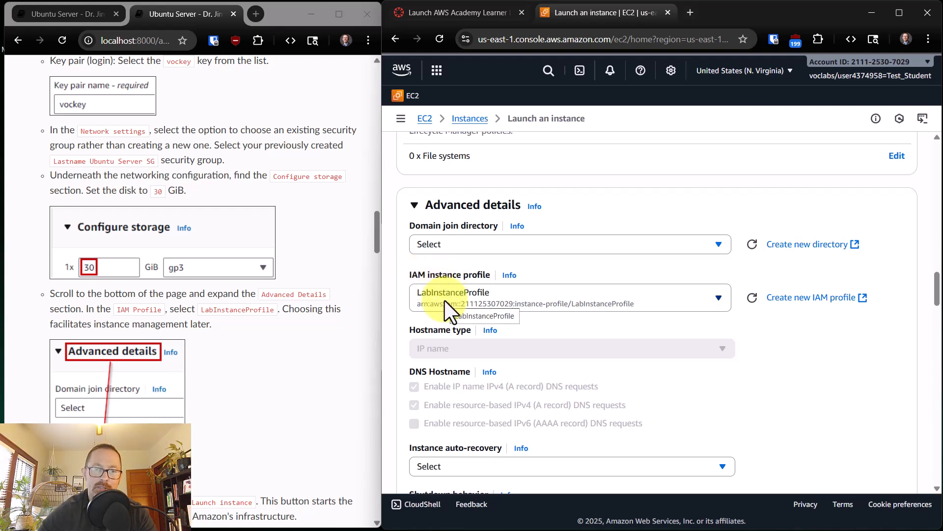
scroll(448, 307, down, 6)
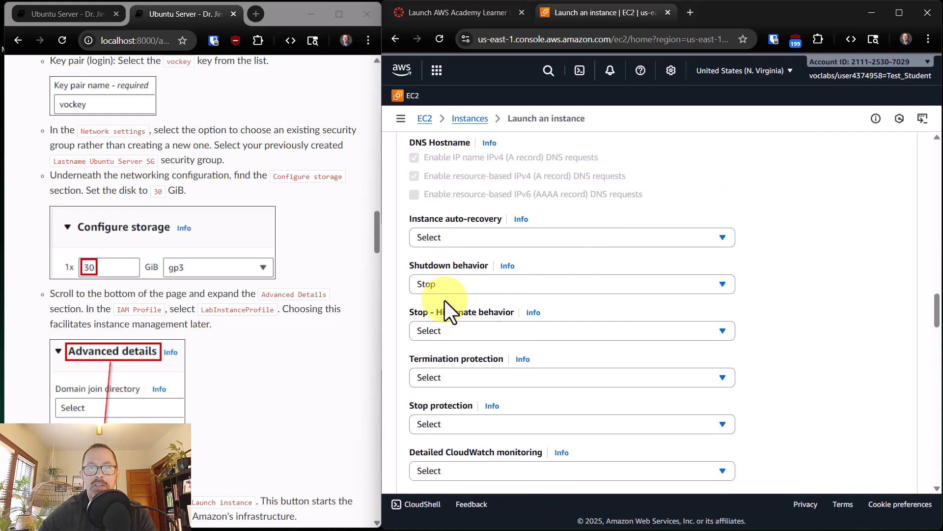
scroll(445, 301, down, 5)
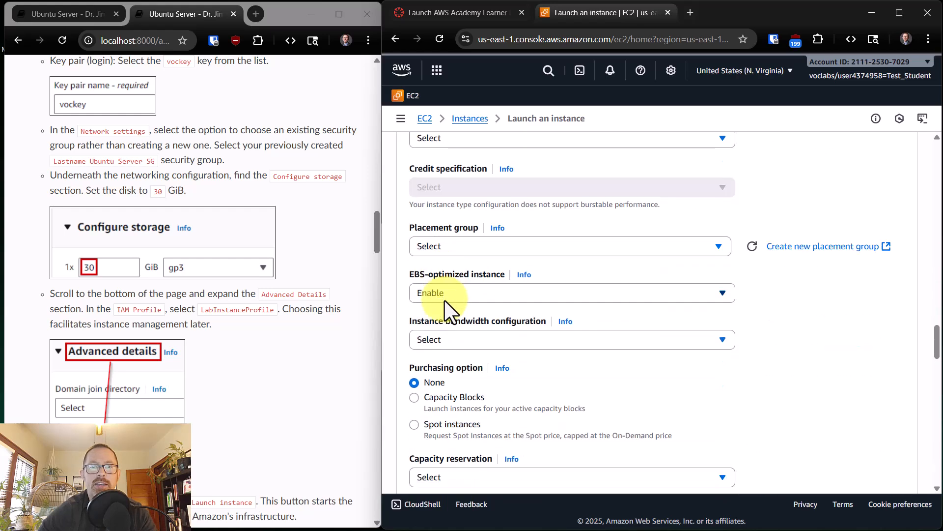
scroll(461, 297, down, 20)
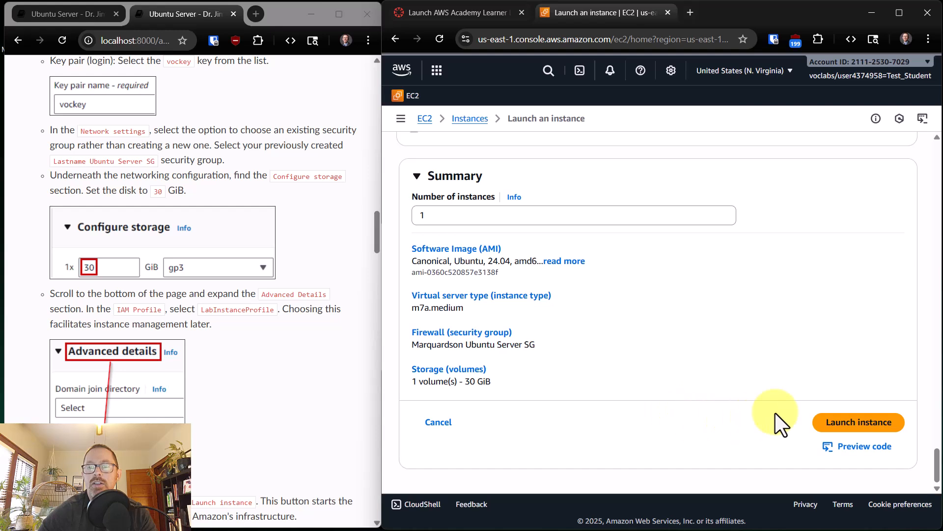
scroll(840, 424, up, 1)
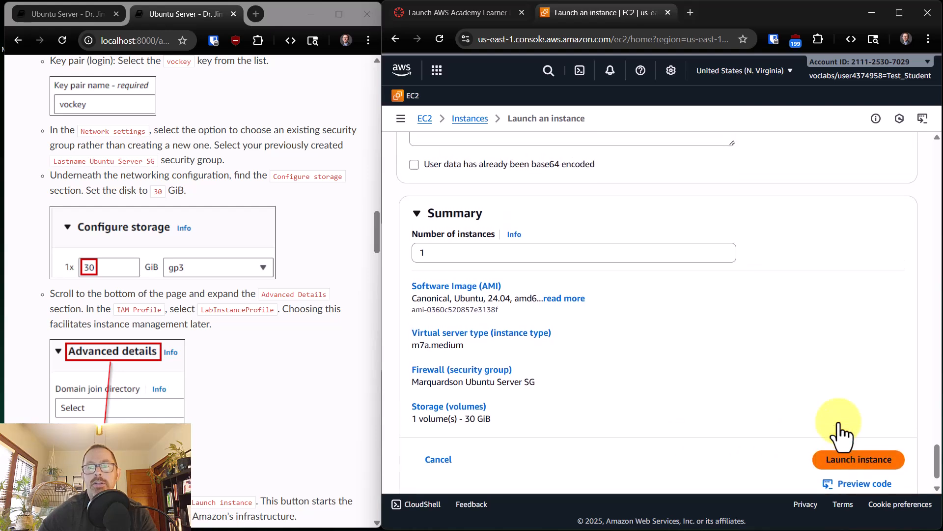
scroll(839, 424, down, 1)
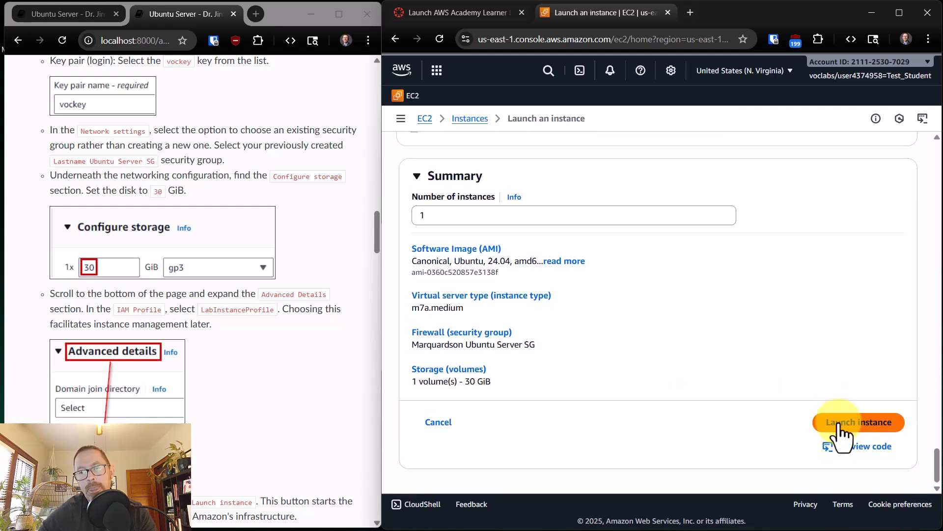
Launch the configured Ubuntu Server instance and find the lab guide's instructions that follow the launch
click(841, 427)
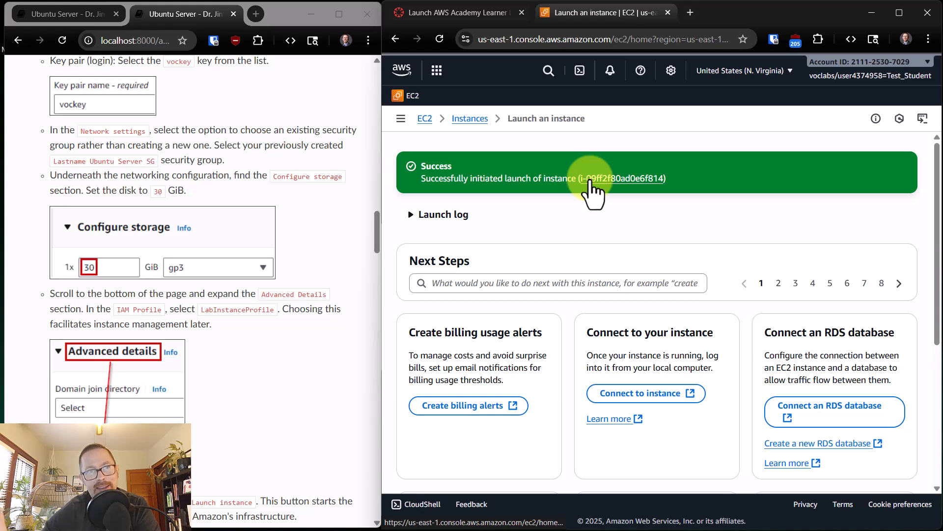
scroll(276, 273, down, 3)
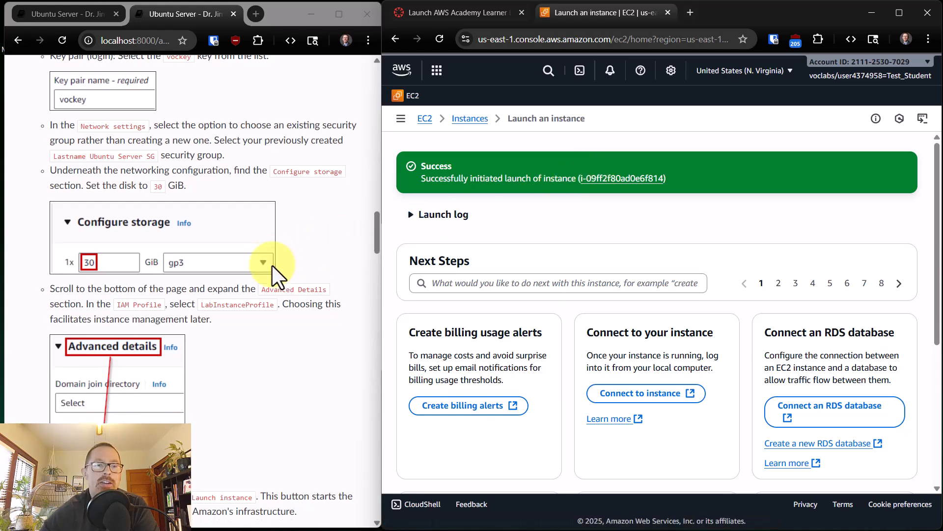
scroll(272, 267, down, 3)
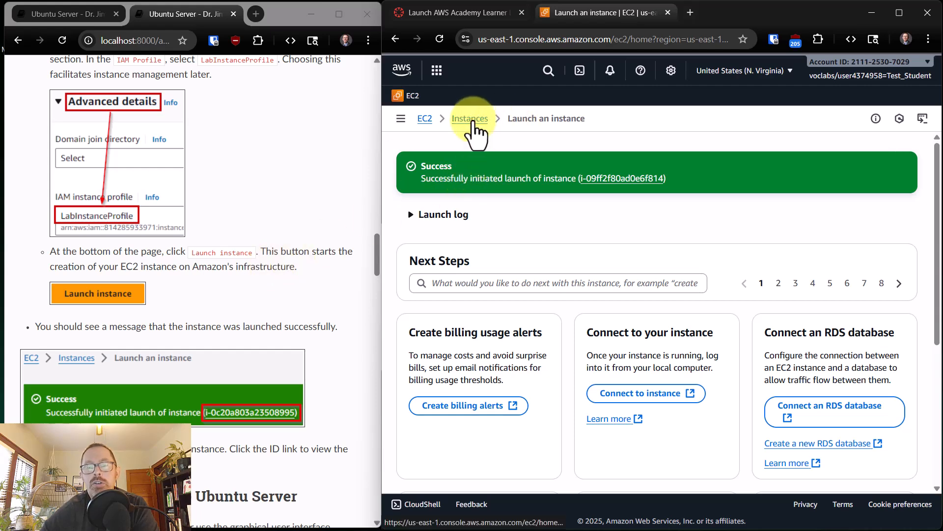
Open the list of EC2 instances, enlarge the table area and check the new Ubuntu server's instance state, type and status check
click(470, 118)
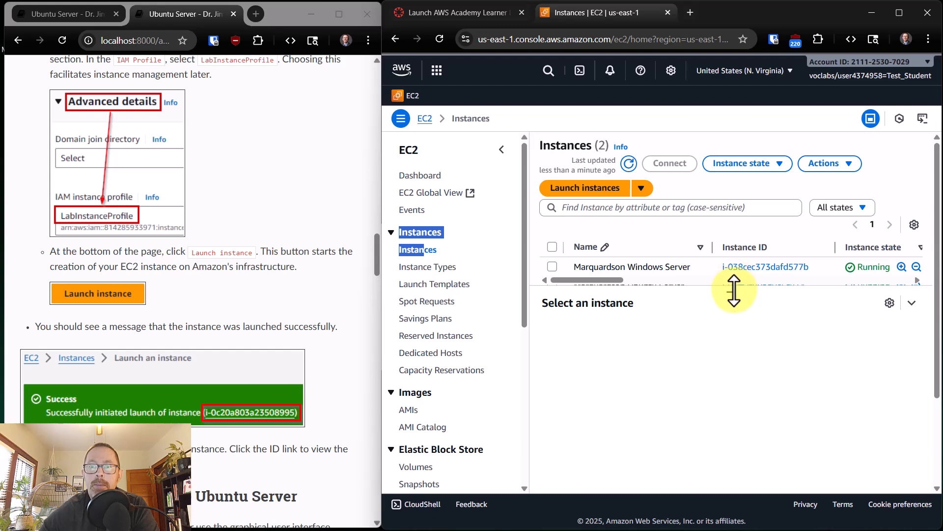
drag(735, 292, 739, 328)
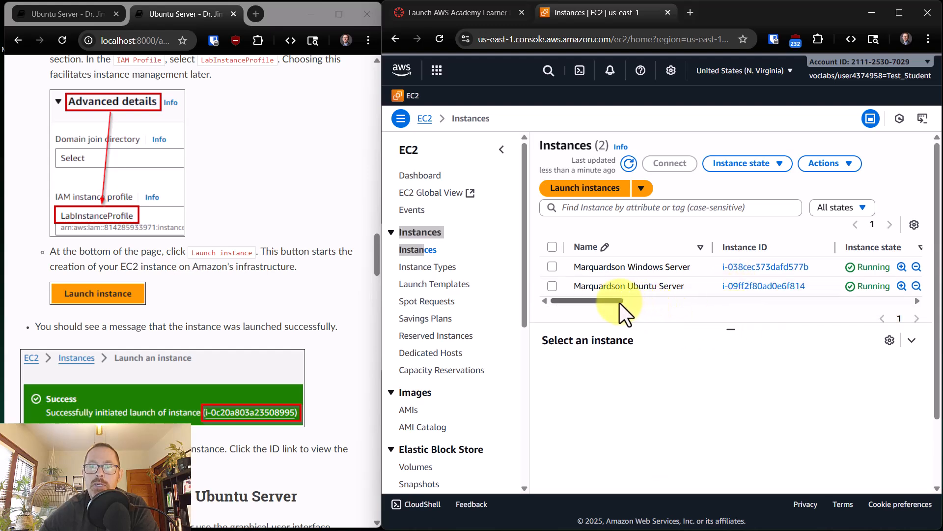
drag(618, 301, 556, 302)
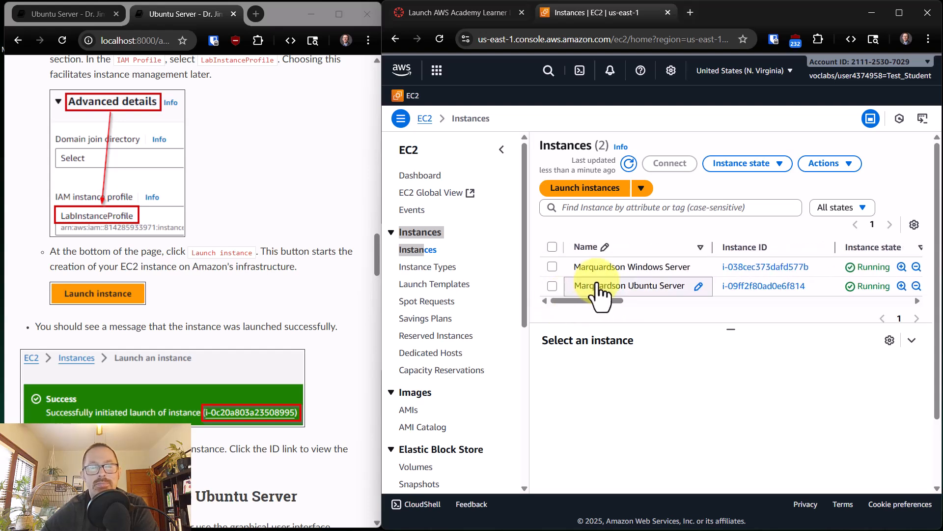
drag(595, 303, 641, 303)
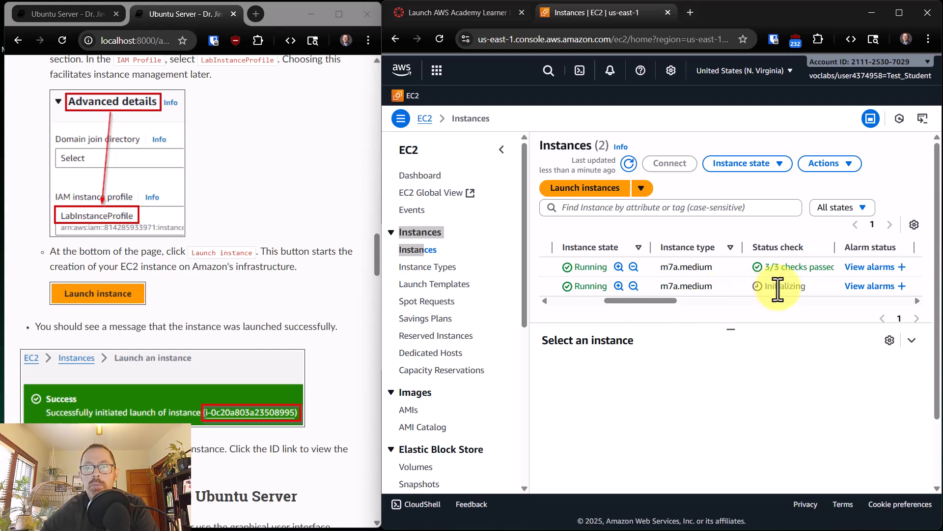
click(592, 301)
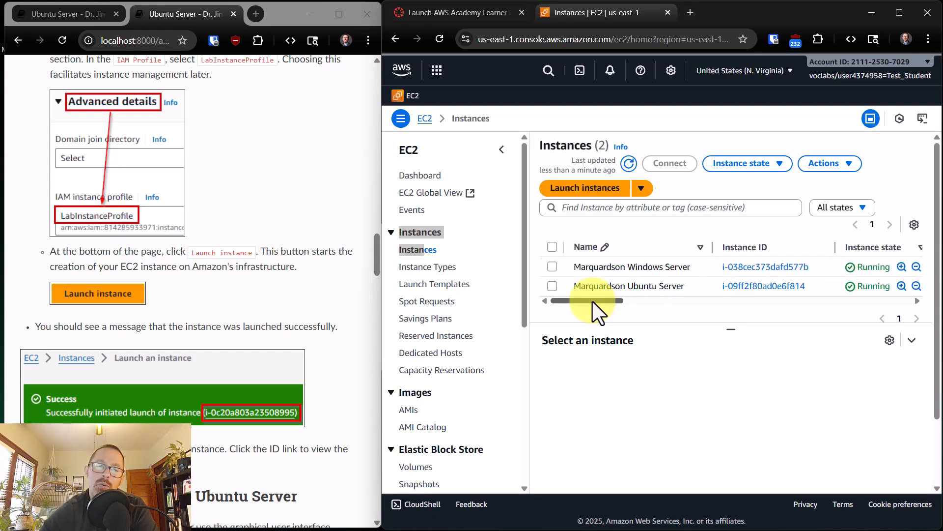